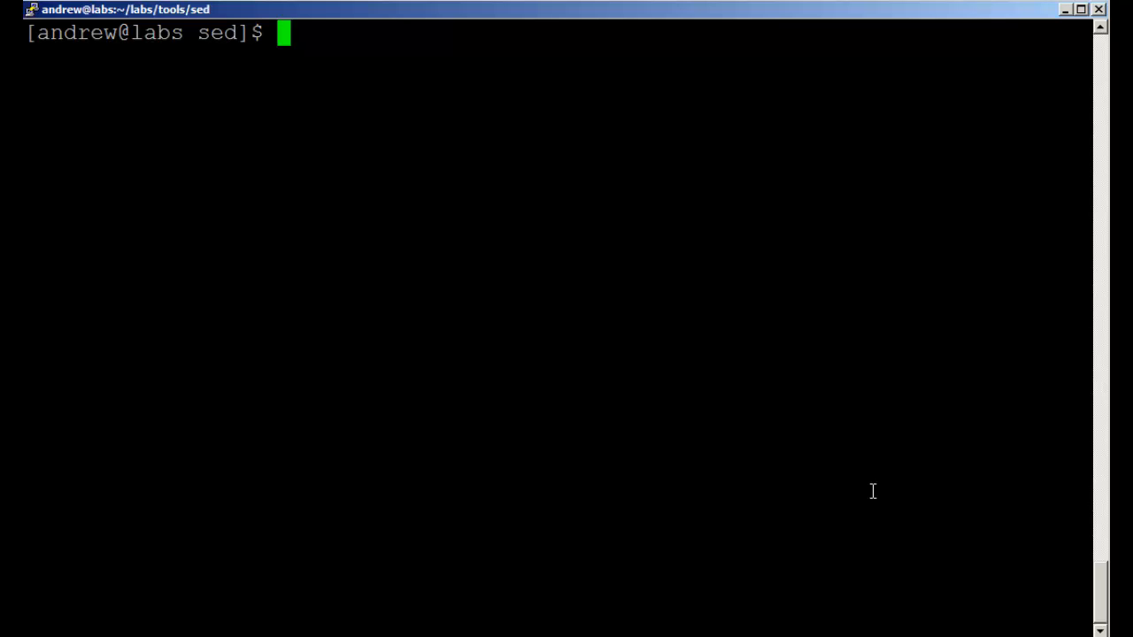
pyautogui.write('less di')
# Step: View directory.xml in the less pager
pyautogui.press('Tab')
pyautogui.press('Return')
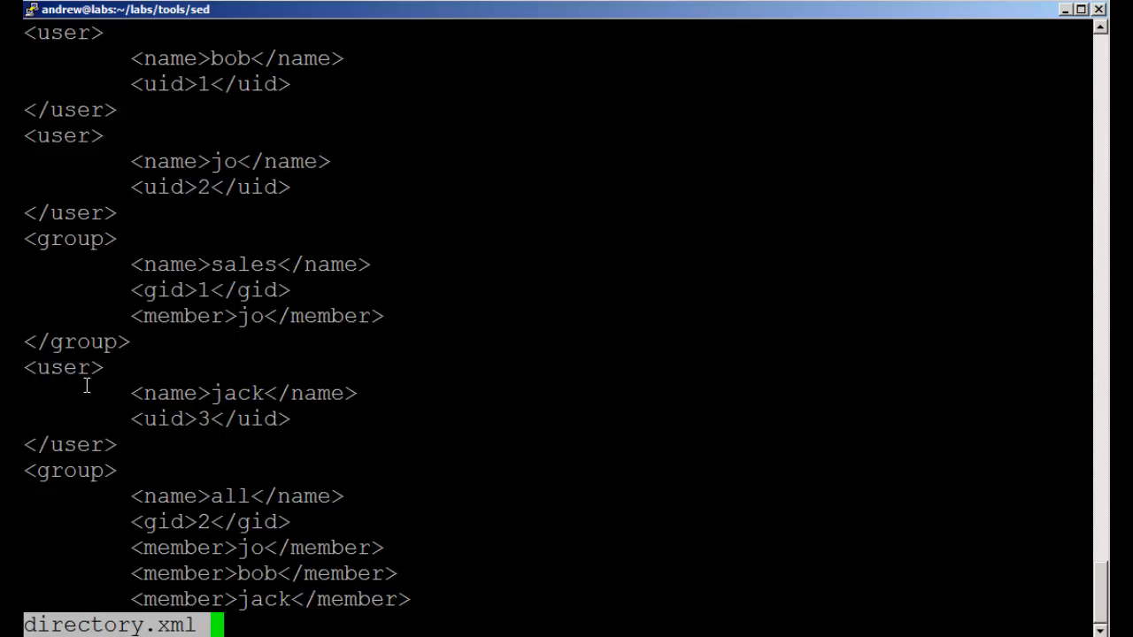
# Step: Highlight the opening and closing user tags, then quit the pager back to the prompt
pyautogui.moveTo(28, 370); pyautogui.dragTo(100, 372)
pyautogui.click(47, 447)
pyautogui.moveTo(25, 446); pyautogui.dragTo(116, 446)
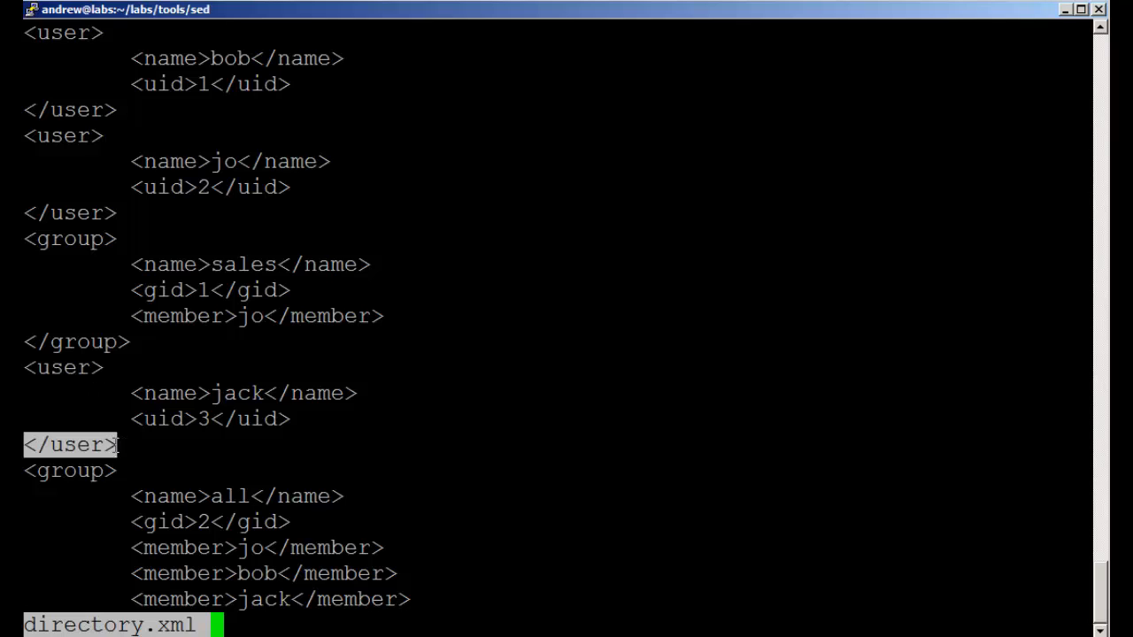
pyautogui.click(137, 460)
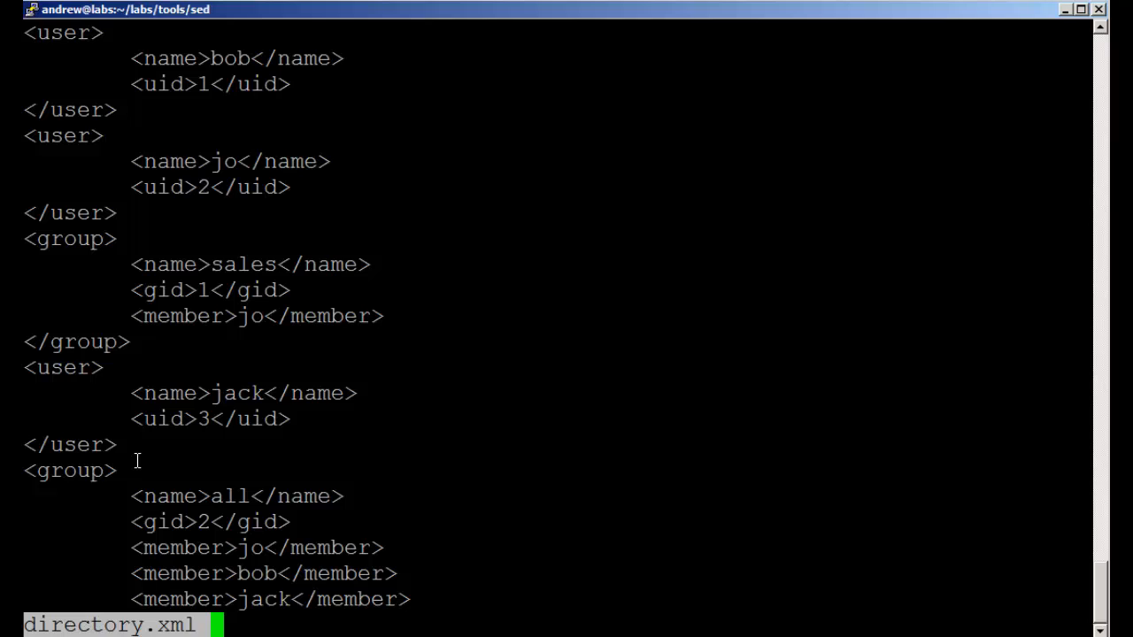
pyautogui.press('q')
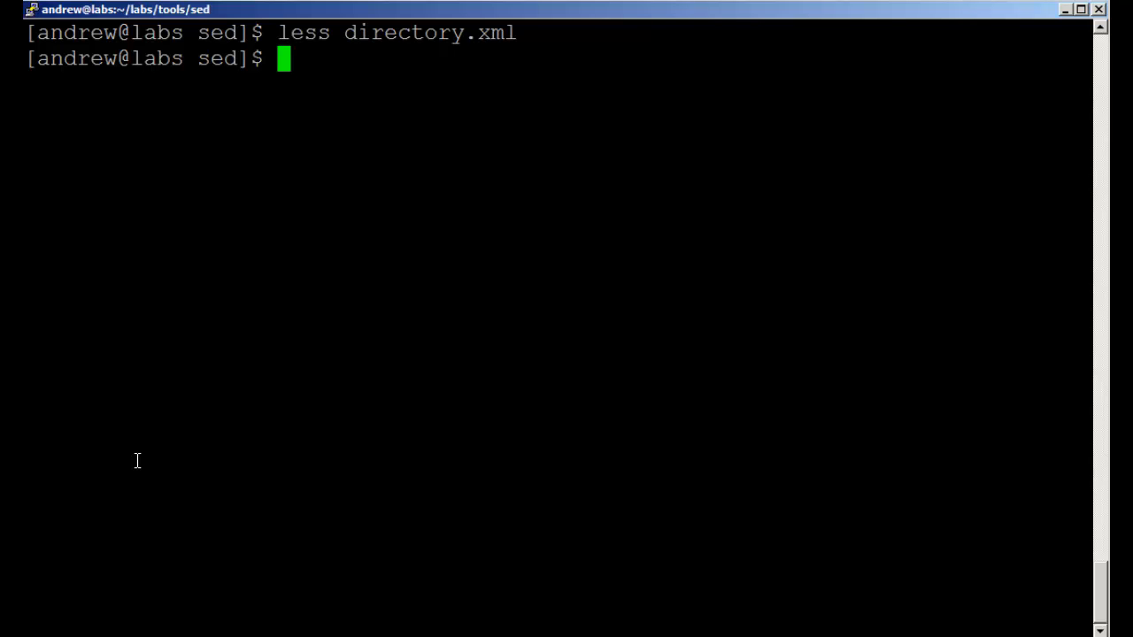
pyautogui.write('sed')
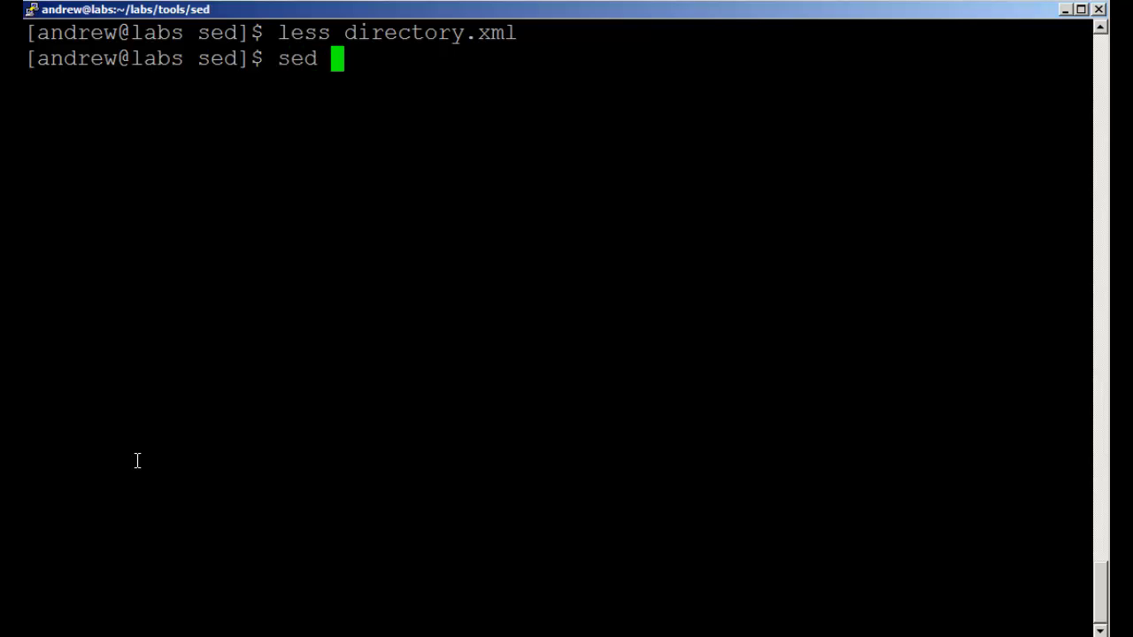
pyautogui.write('"')
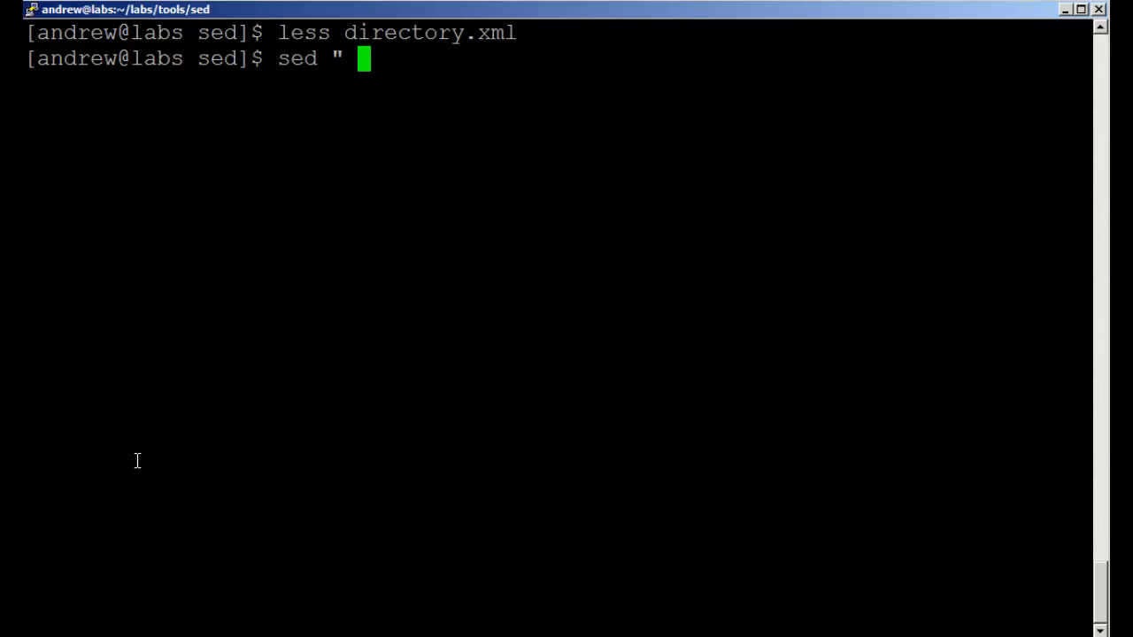
pyautogui.write(' "')
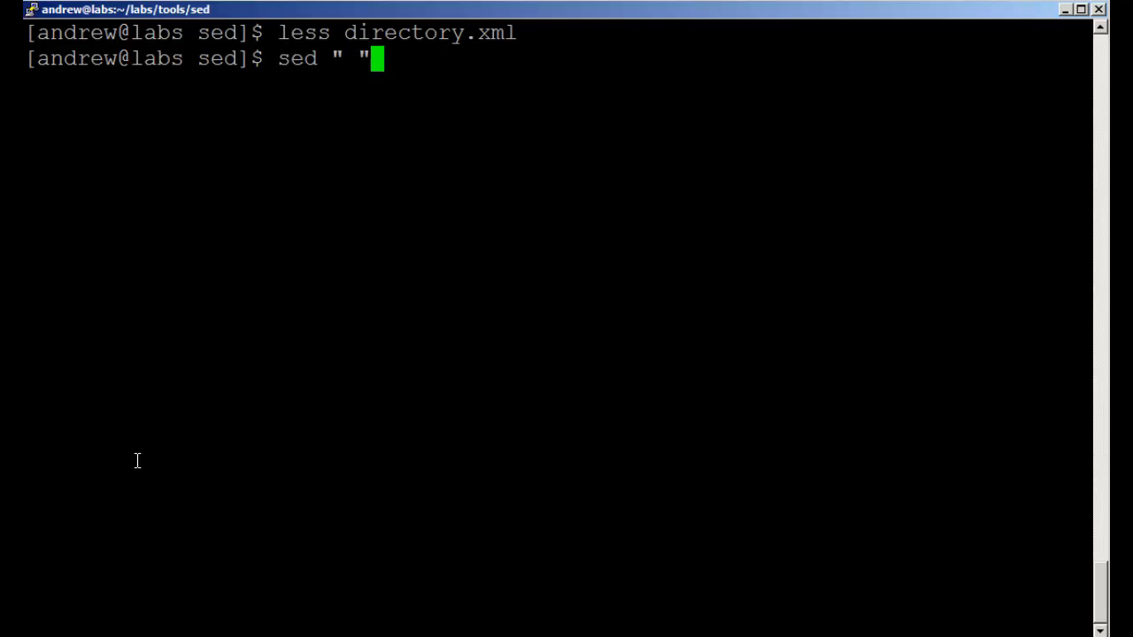
pyautogui.write(' die')
# Step: Run sed " " directory.xml with an empty script, printing the file unchanged, and clear the screen
pyautogui.press('BackSpace')
pyautogui.write('r')
pyautogui.press('Tab')
pyautogui.hotkey('ctrl', 'l')
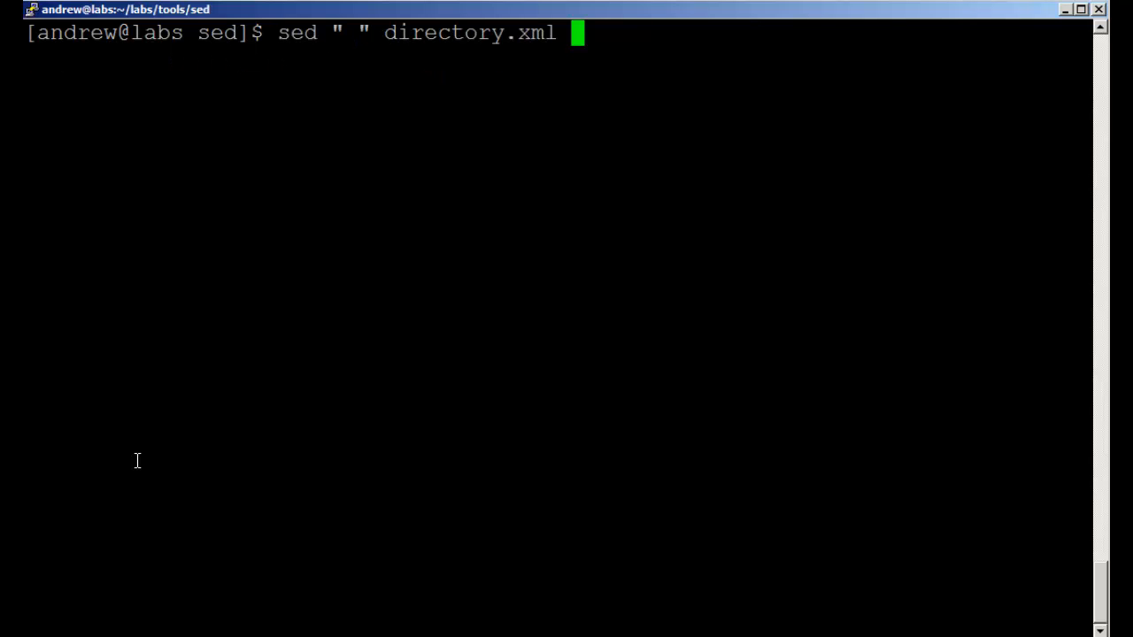
pyautogui.press('Return')
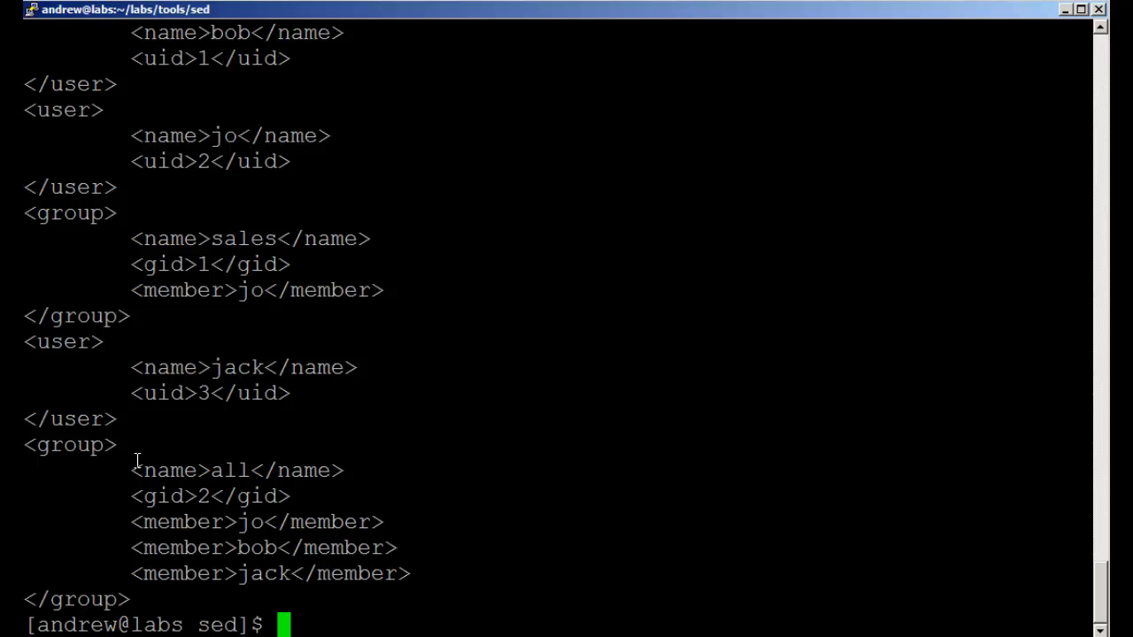
pyautogui.hotkey('ctrl', 'l')
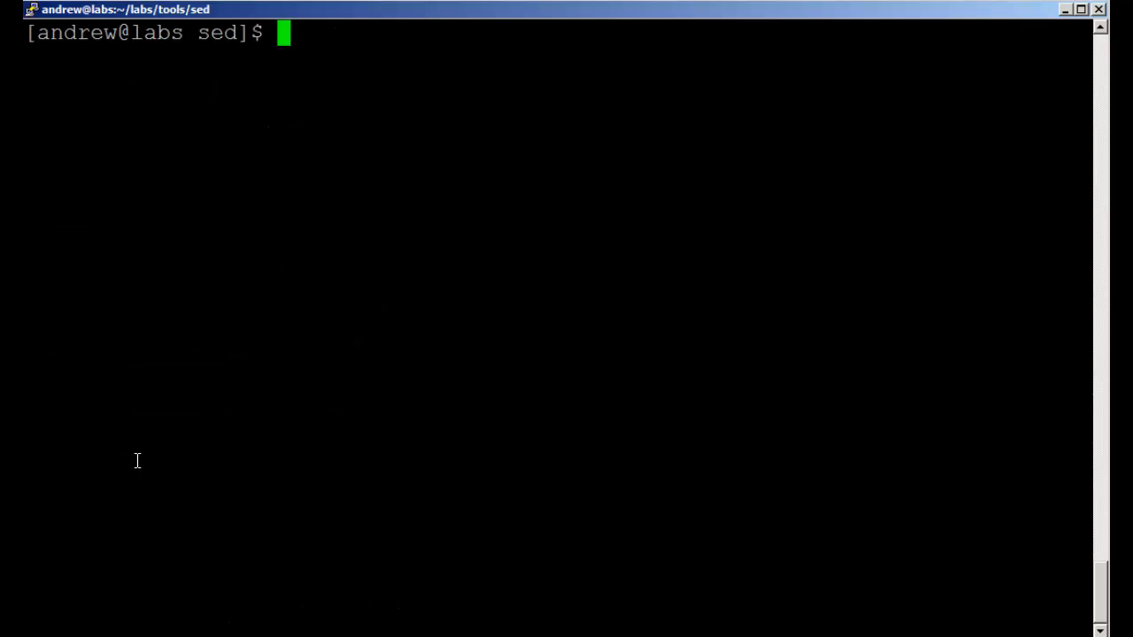
# Step: Recall the sed command and insert an empty //,// range address between the quotes
pyautogui.press('Up')
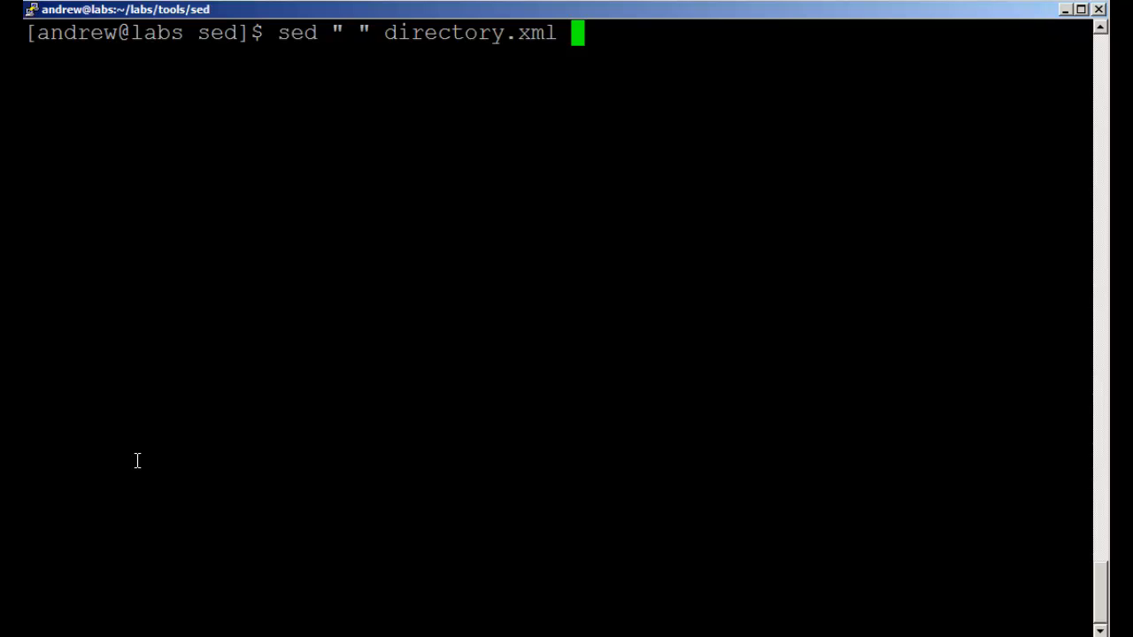
pyautogui.press('Left')
pyautogui.press('Left')
pyautogui.press('Left')
pyautogui.press('Left')
pyautogui.press('Left')
pyautogui.press('Left')
pyautogui.press('Left')
pyautogui.press('Left')
pyautogui.press('Left')
pyautogui.press('Left')
pyautogui.press('Left')
pyautogui.press('Left')
pyautogui.press('Left')
pyautogui.press('Left')
pyautogui.press('Left')
pyautogui.press('Left')
pyautogui.press('Left')
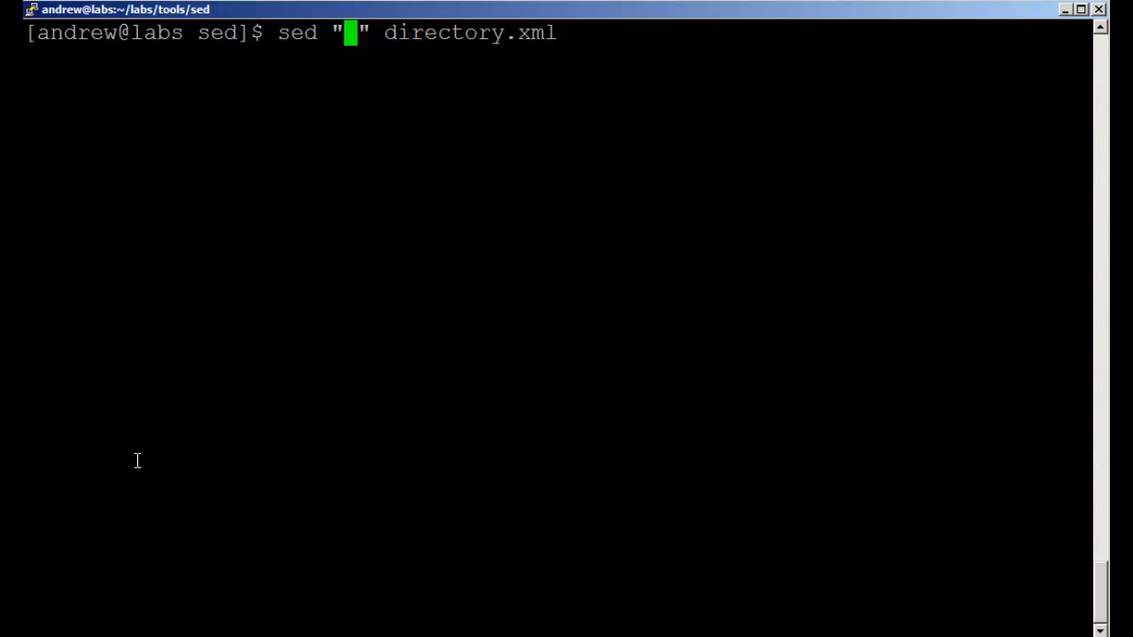
pyautogui.write('/')
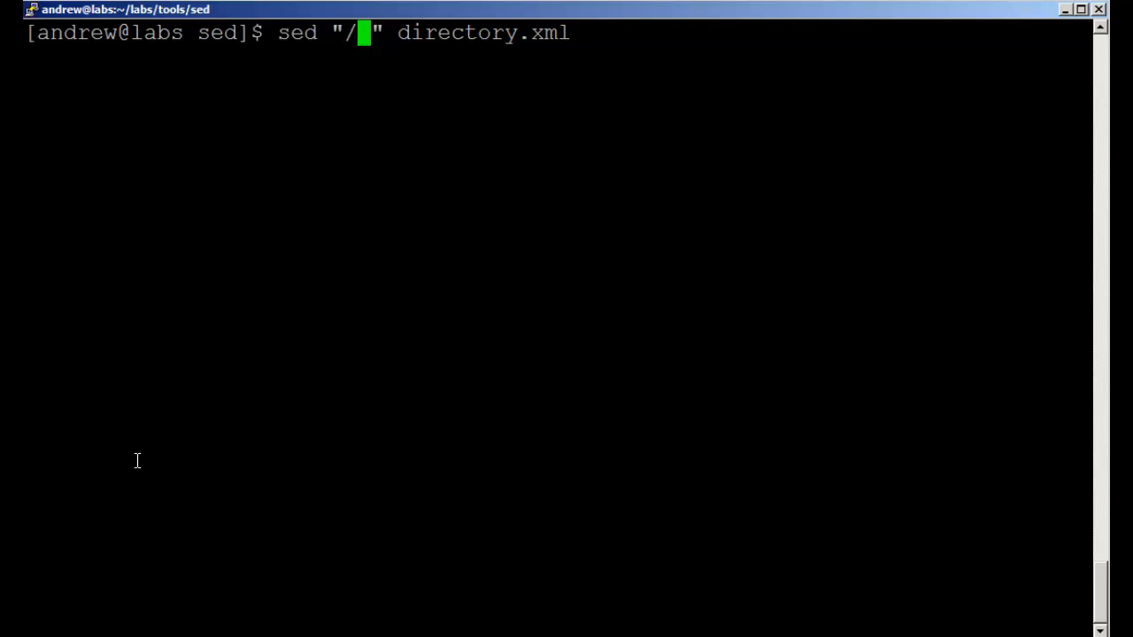
pyautogui.write('/')
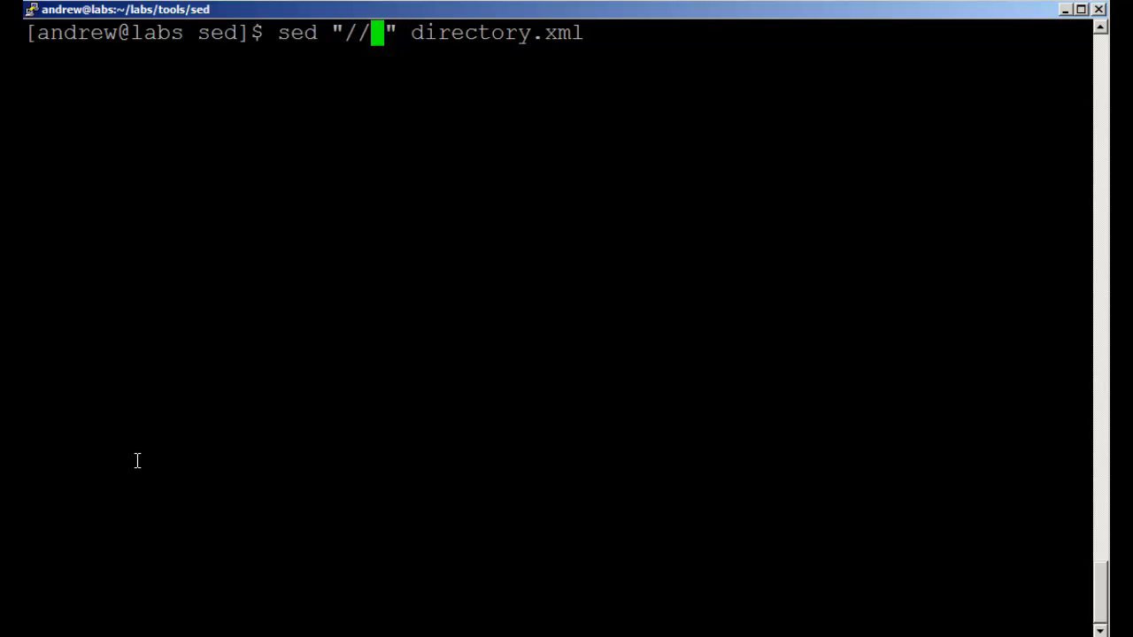
pyautogui.write(',')
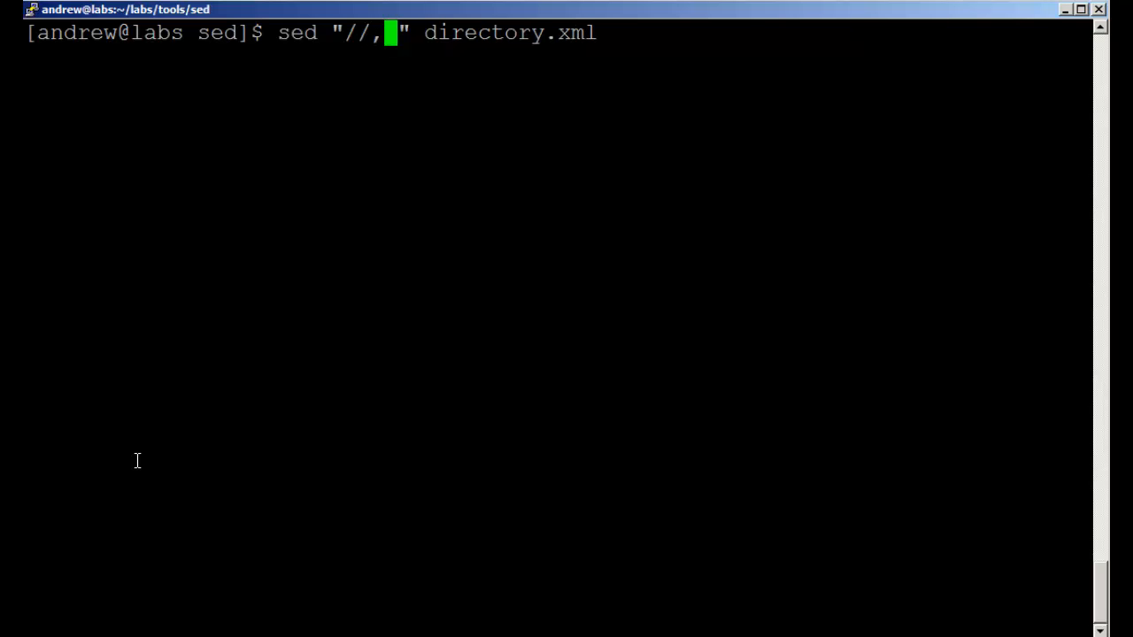
pyautogui.write('/')
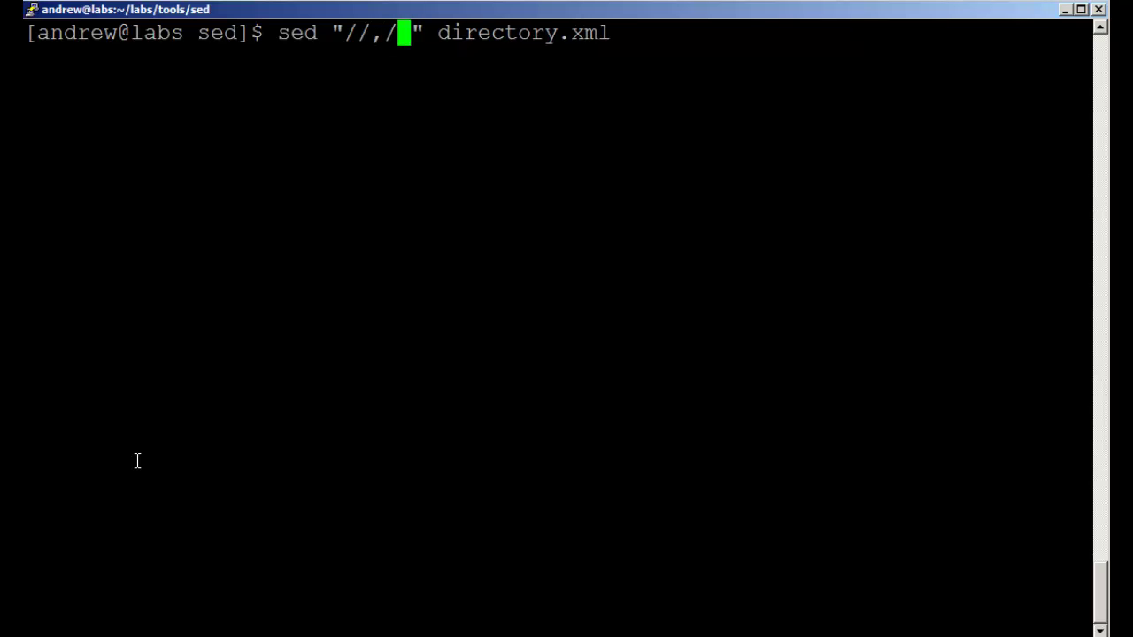
pyautogui.write('/')
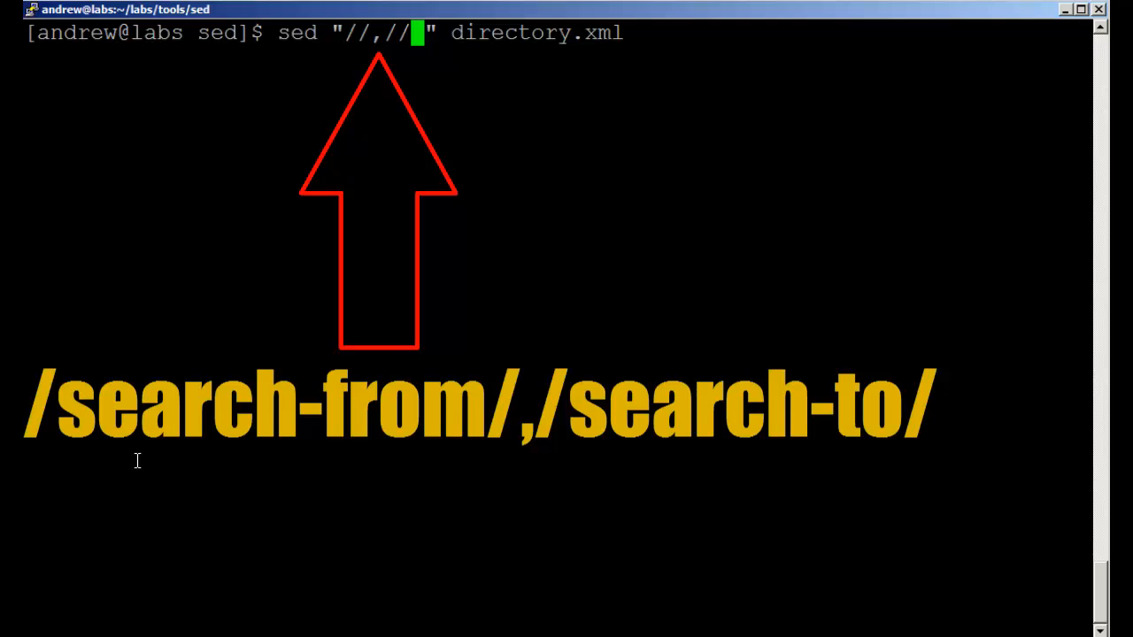
# Step: Fill the range as /group/,/\/group/, from an opening group tag to its escaped closing tag
pyautogui.press('Left')
pyautogui.press('Left')
pyautogui.press('Left')
pyautogui.press('Left')
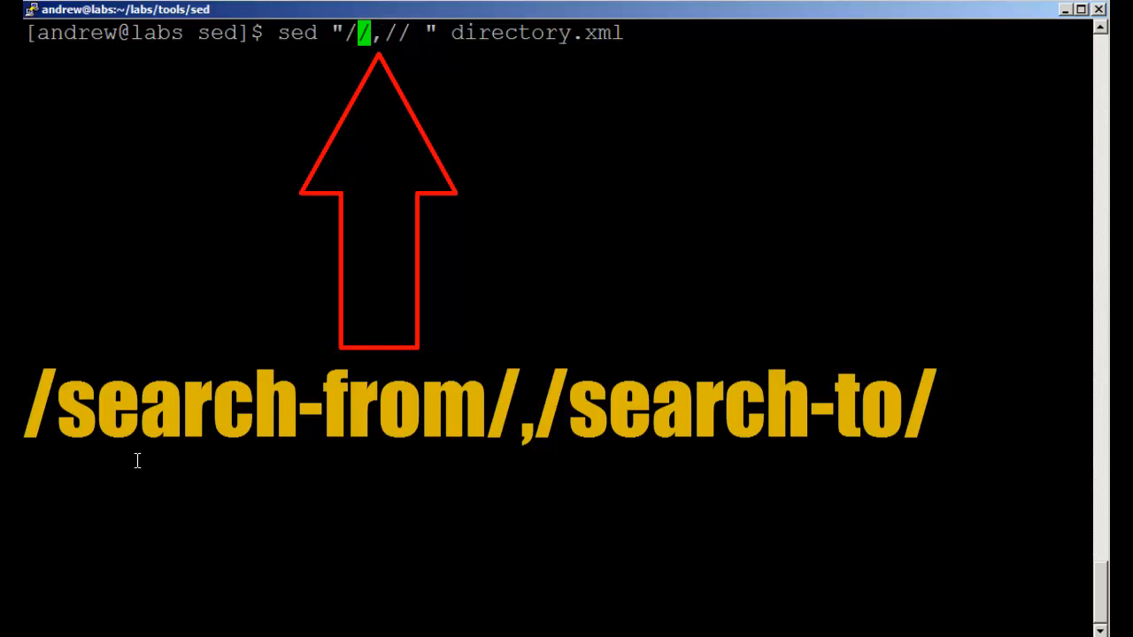
pyautogui.write('group')
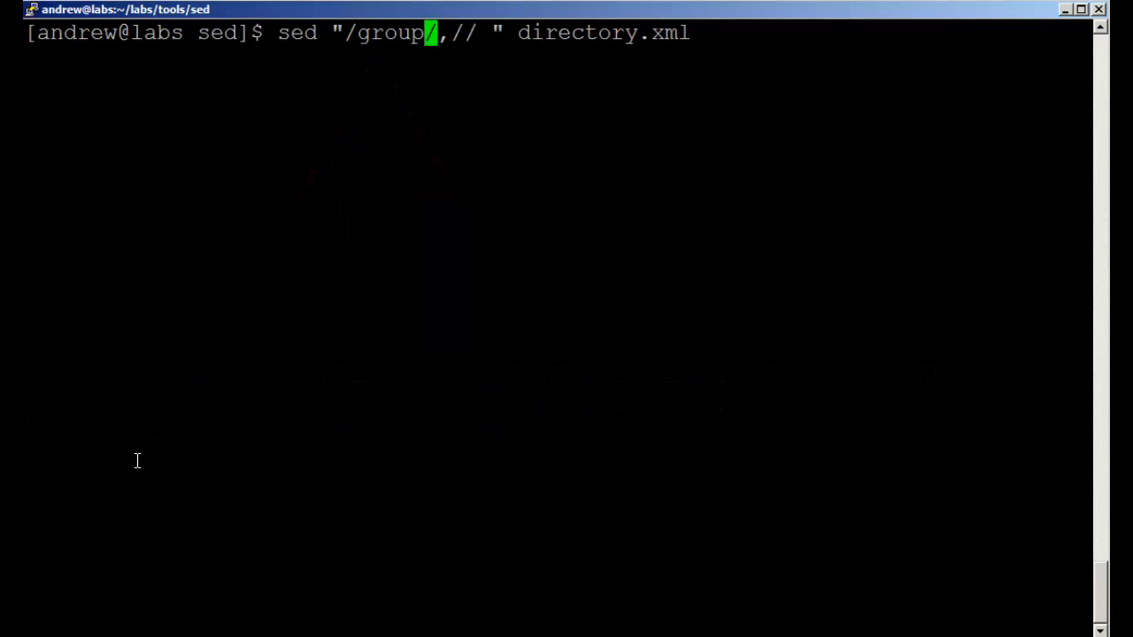
pyautogui.press('Right')
pyautogui.press('Right')
pyautogui.press('Right')
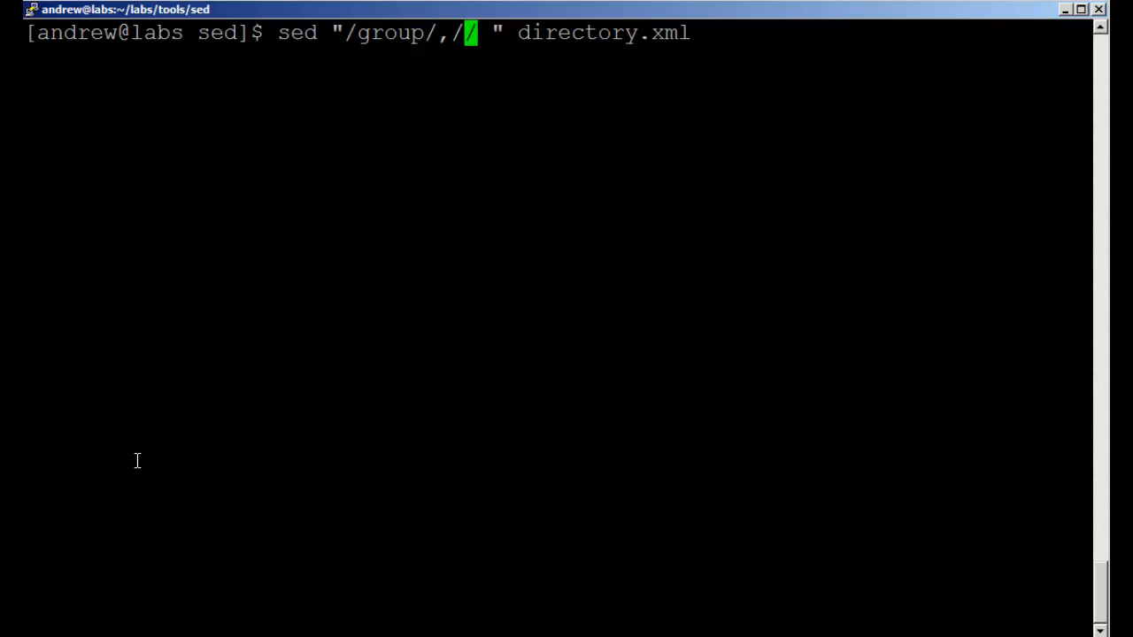
pyautogui.write('grou/')
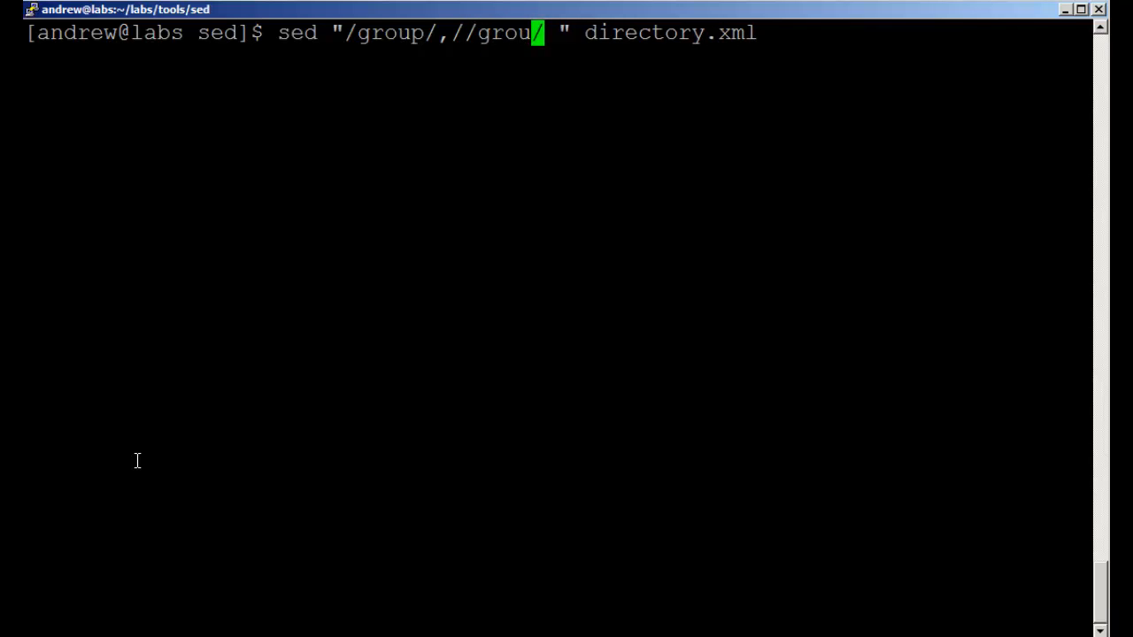
pyautogui.write('p')
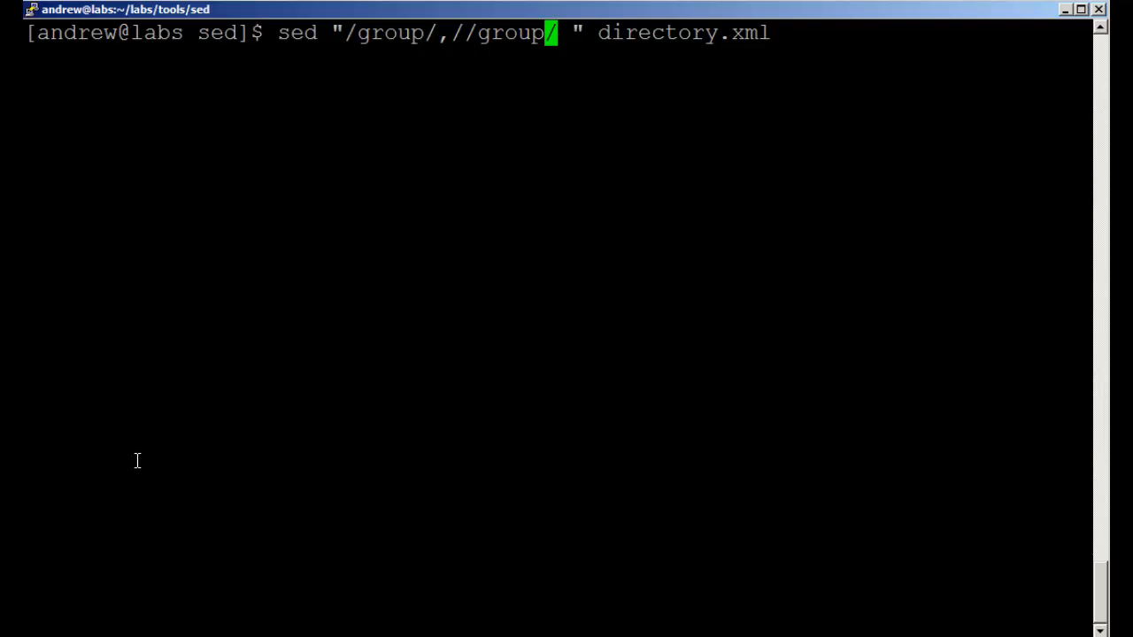
pyautogui.press('Left')
pyautogui.press('Left')
pyautogui.press('Left')
pyautogui.press('Left')
pyautogui.press('Left')
pyautogui.press('Left')
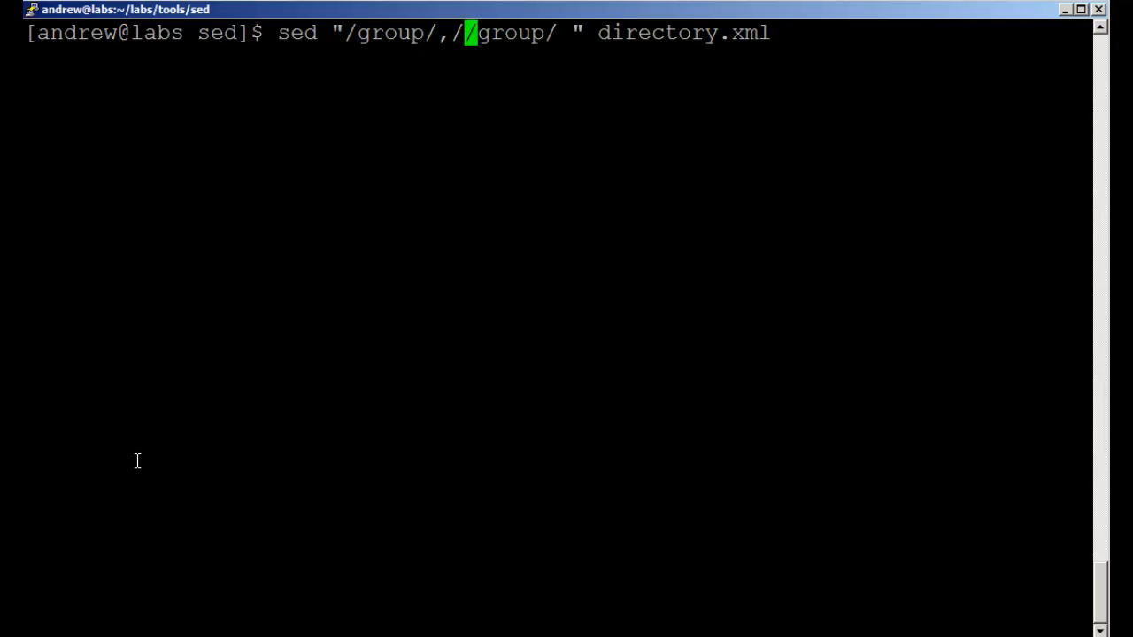
pyautogui.write('\\')
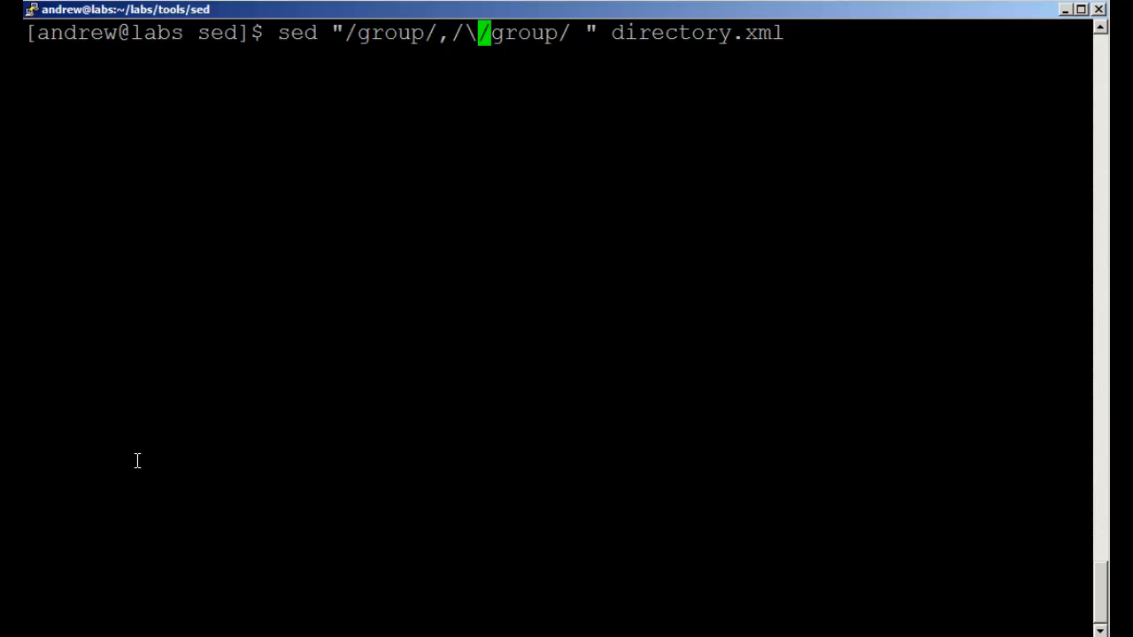
# Step: Run sed "/group/,/\/group/d " directory.xml, printing only the users bob, jo and jack
pyautogui.press('Right')
pyautogui.press('Right')
pyautogui.press('Right')
pyautogui.press('Right')
pyautogui.press('Right')
pyautogui.press('Right')
pyautogui.press('Right')
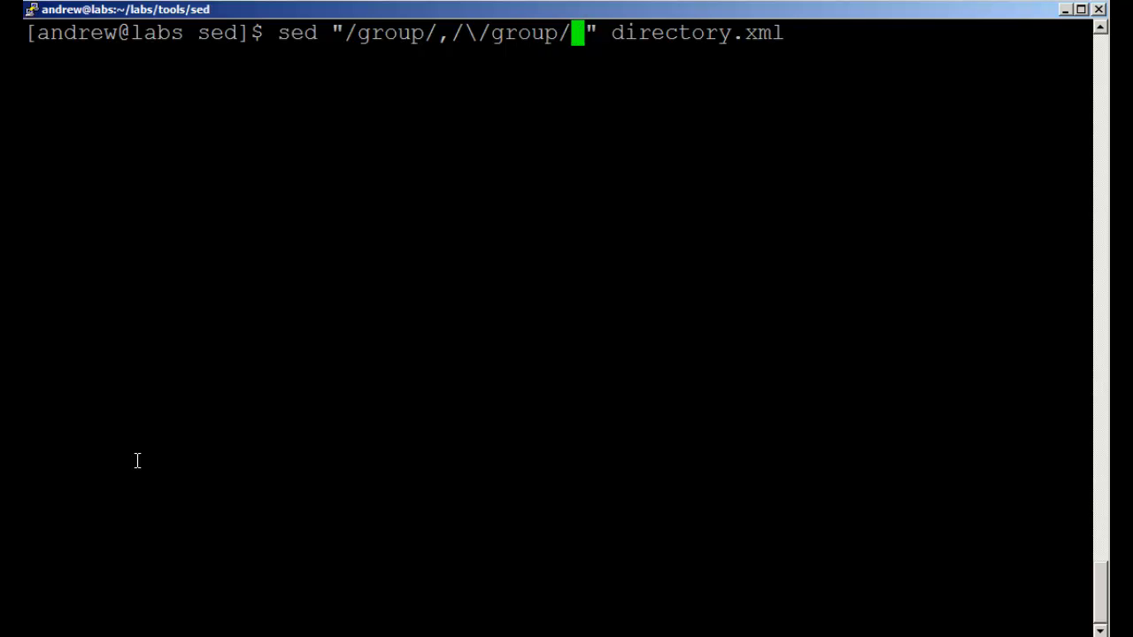
pyautogui.write('d')
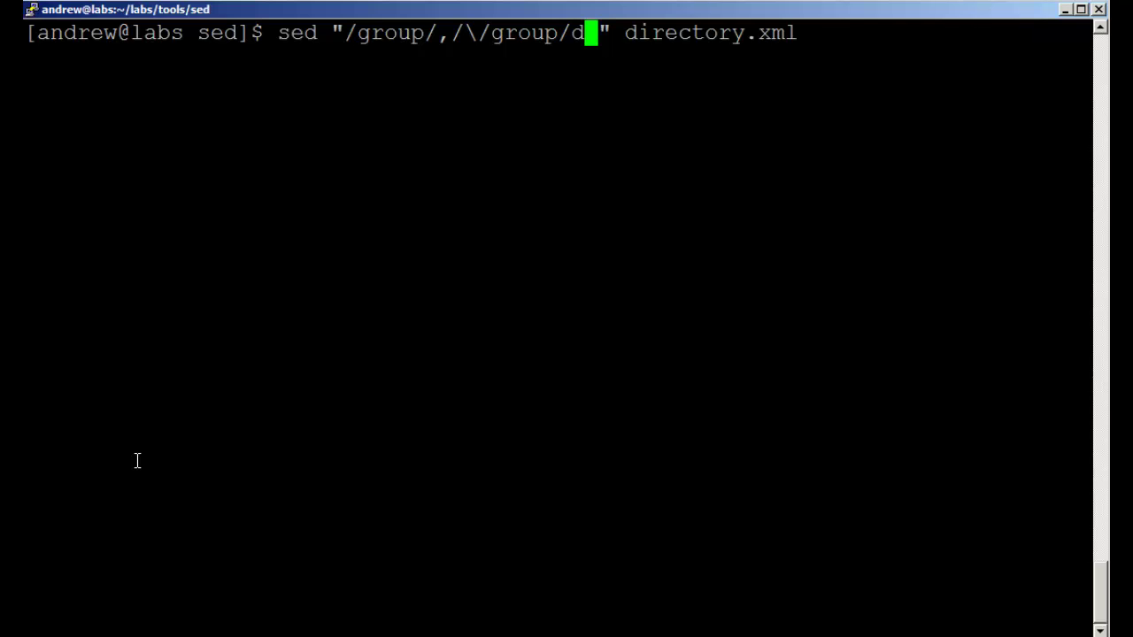
pyautogui.press('Right')
pyautogui.press('Right')
pyautogui.press('Right')
pyautogui.press('Right')
pyautogui.press('Right')
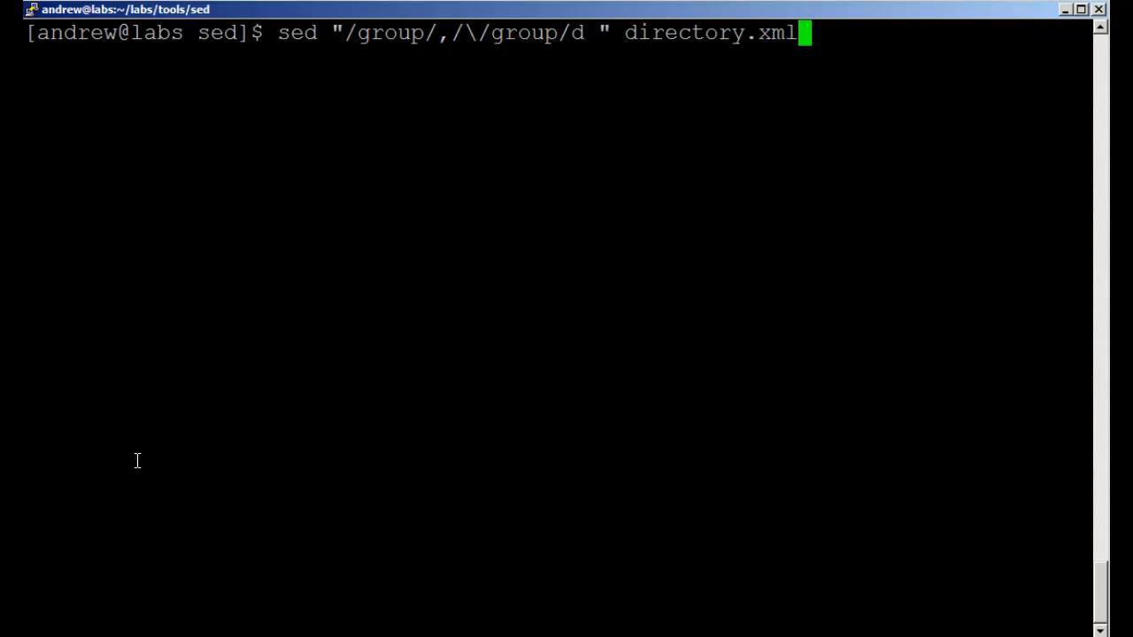
pyautogui.press('Return')
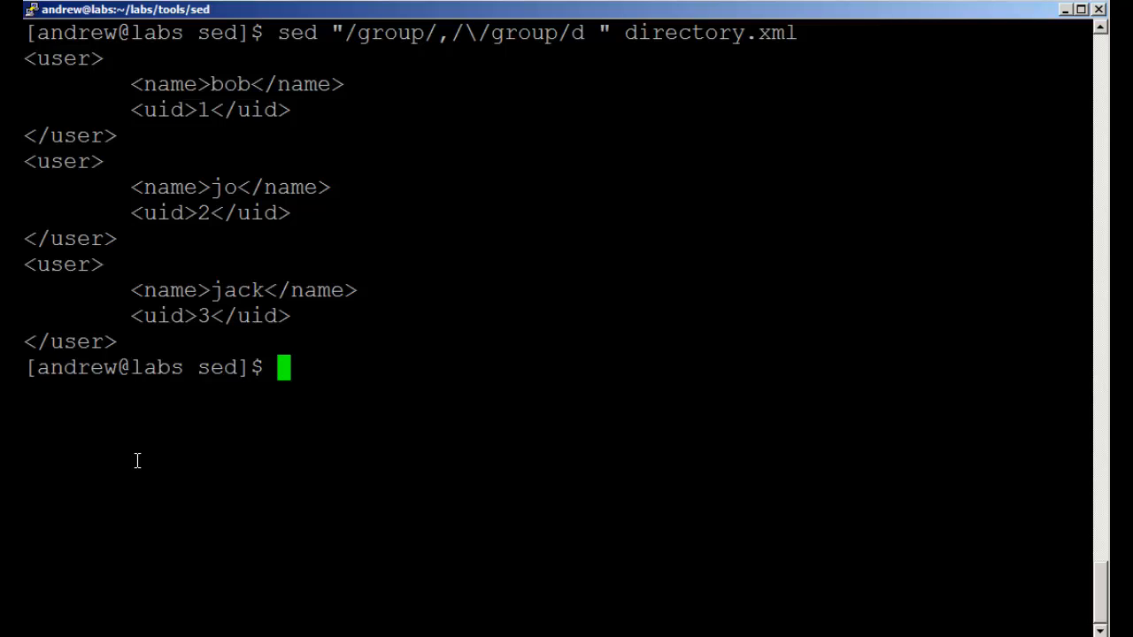
# Step: Redirect the group-deleting sed output into users.xml
pyautogui.hotkey('ctrl', 'l')
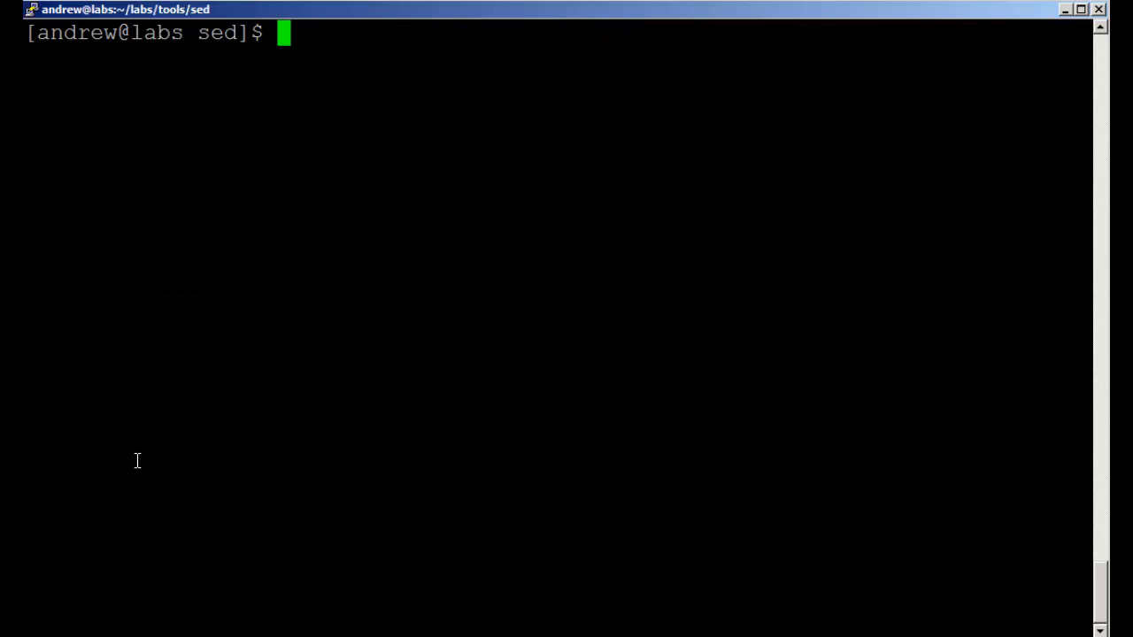
pyautogui.press('Up')
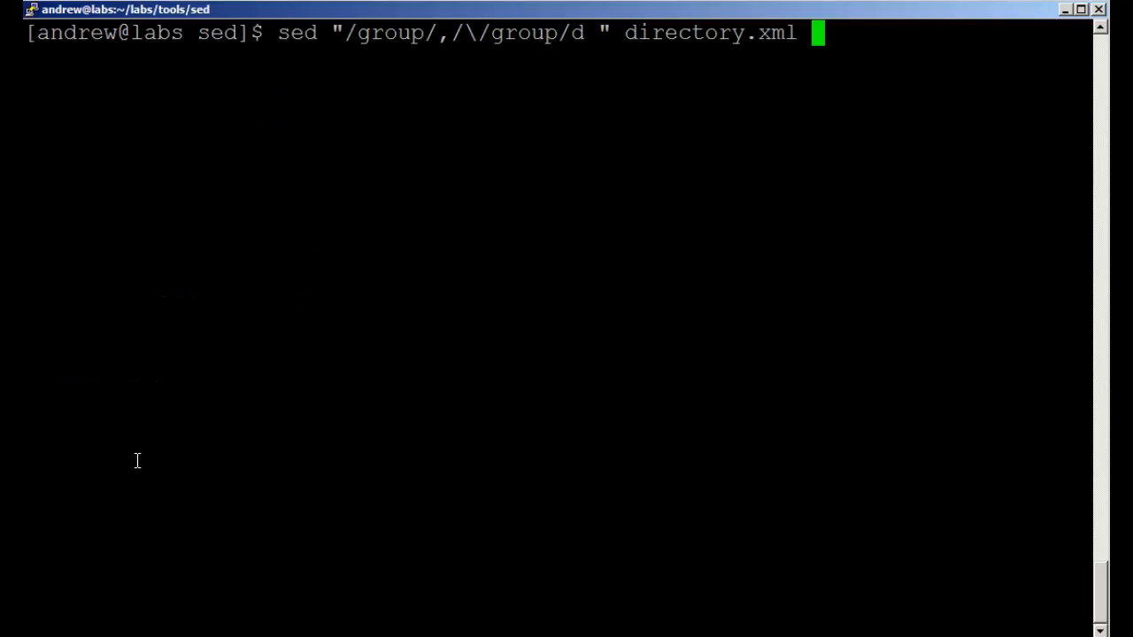
pyautogui.write('>')
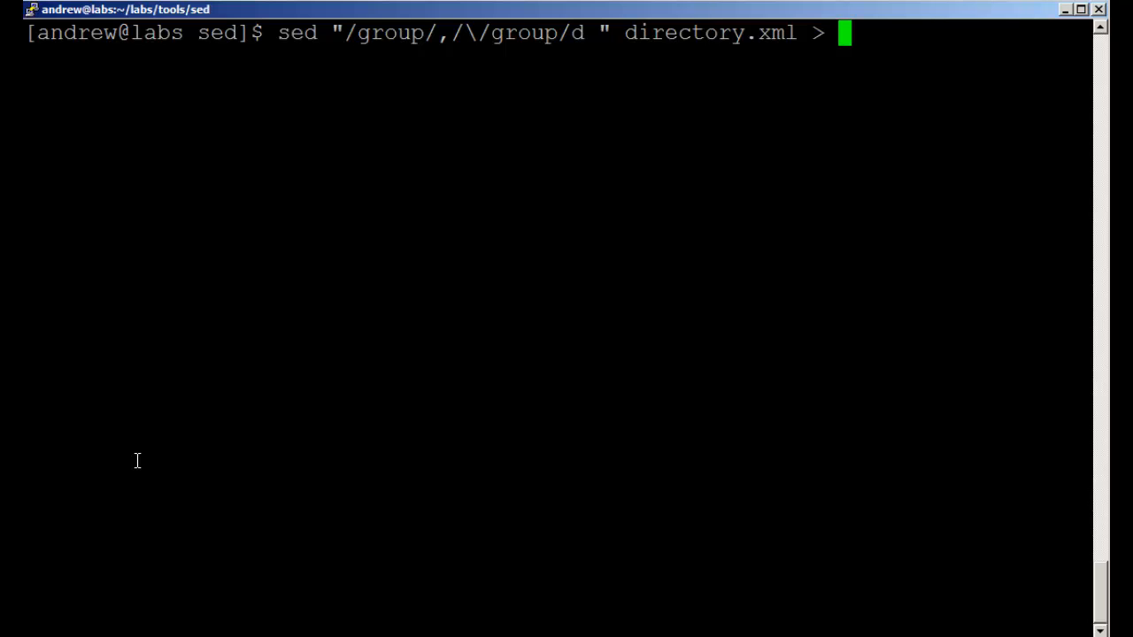
pyautogui.write(' users')
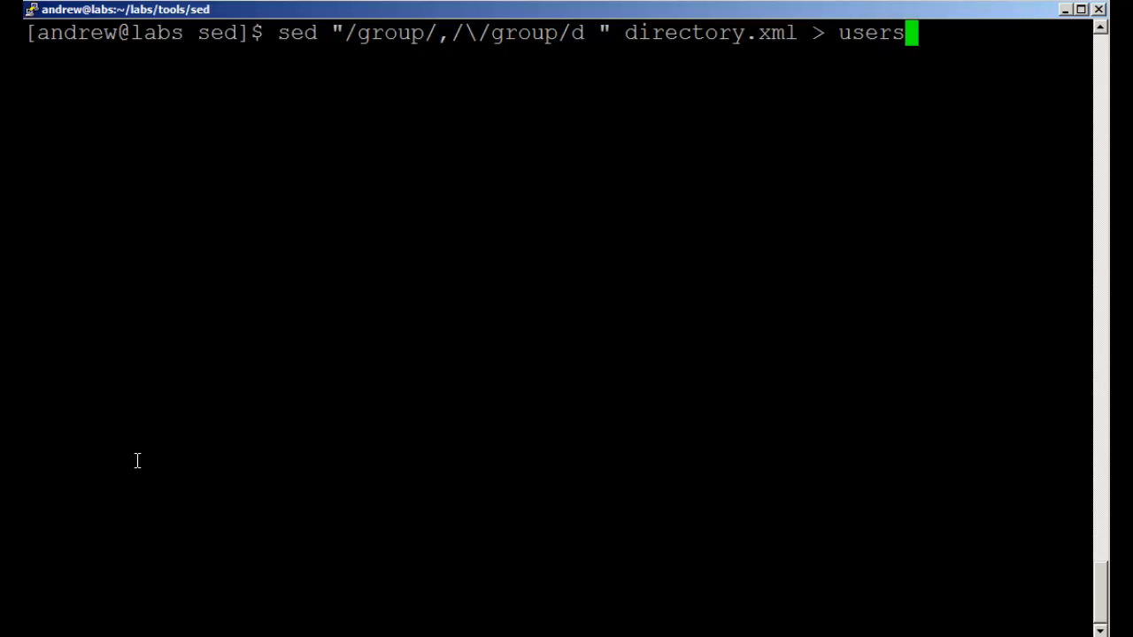
pyautogui.write('.xml')
pyautogui.press('Return')
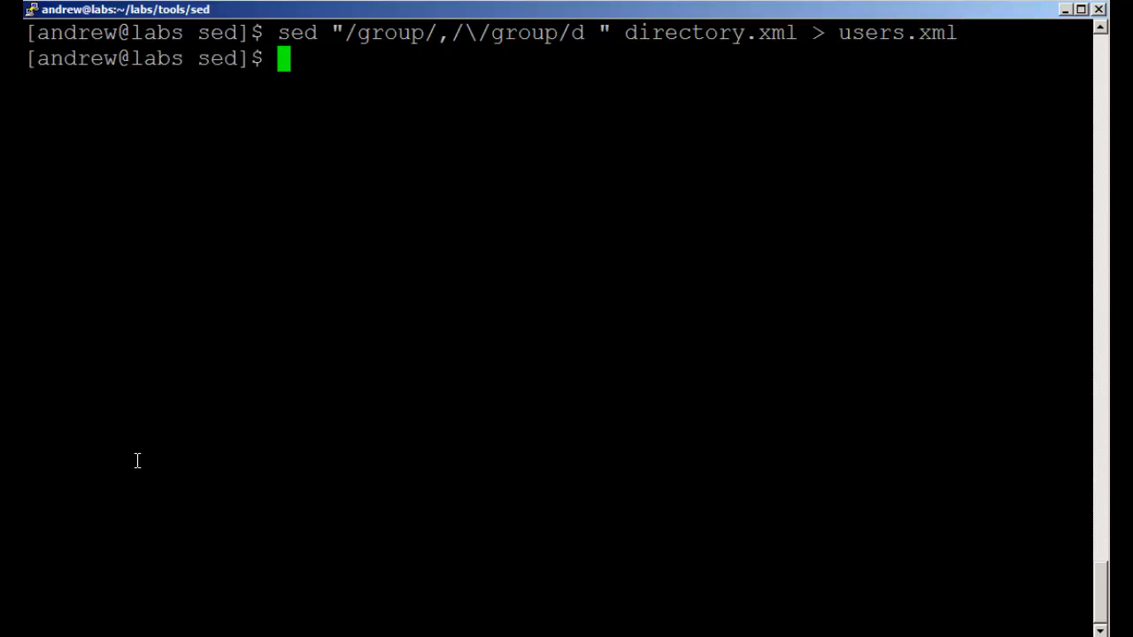
pyautogui.write('cat ')
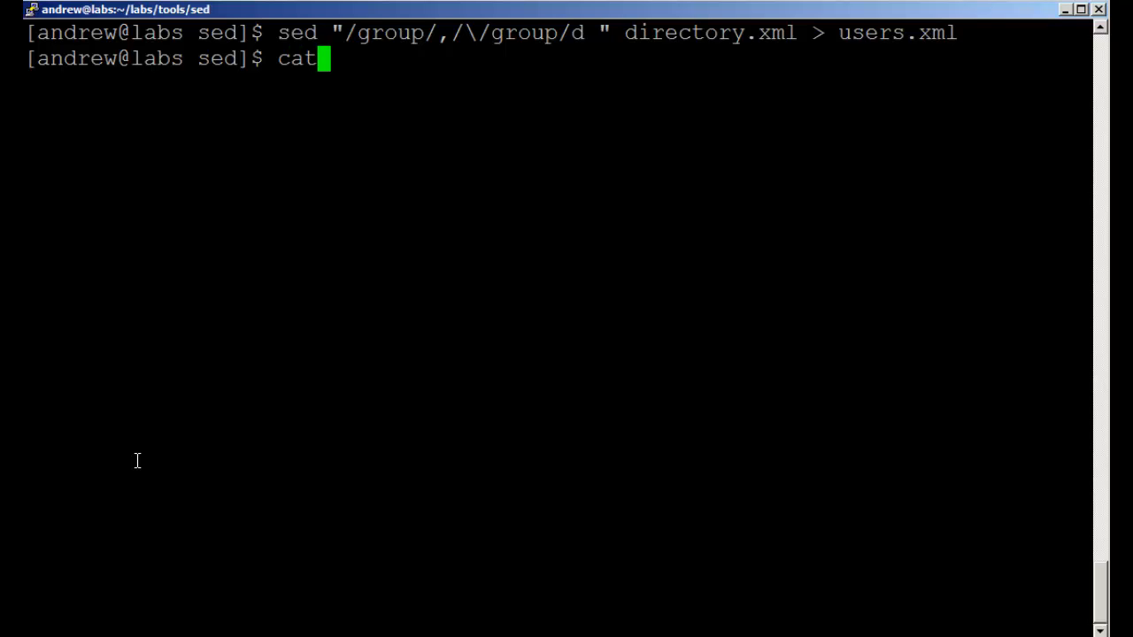
pyautogui.write('use')
# Step: Show users.xml with cat, listing the three user entries
pyautogui.press('Tab')
pyautogui.press('Return')
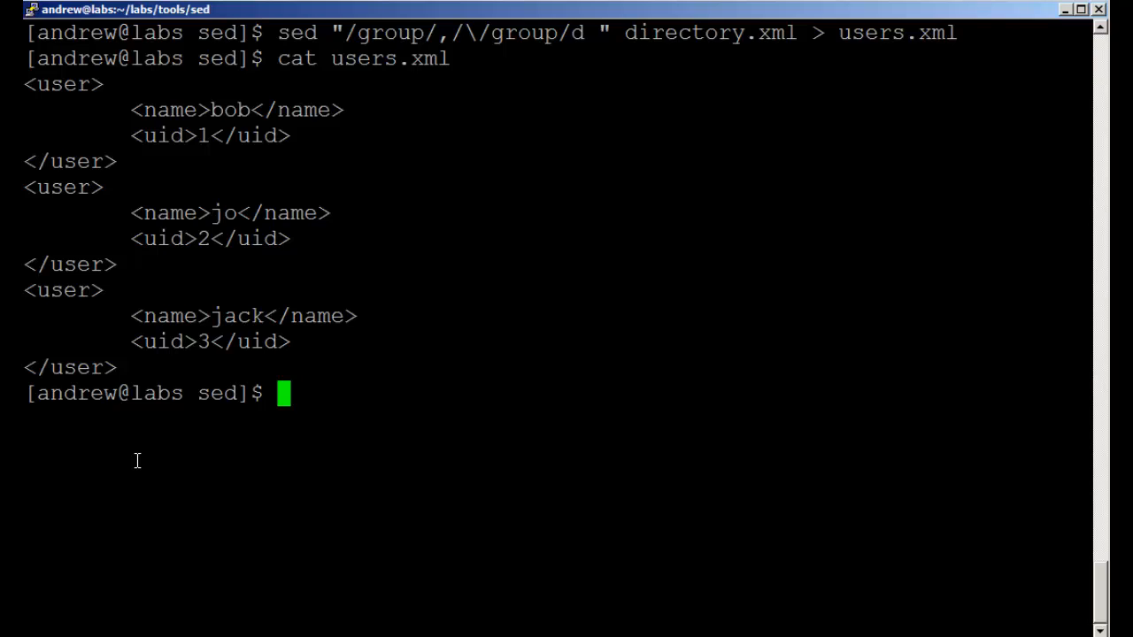
pyautogui.hotkey('ctrl', 'l')
pyautogui.write('cat dirq')
# Step: Show directory.xml with cat, confirming it still holds the group blocks
pyautogui.press('BackSpace')
pyautogui.press('Tab')
pyautogui.press('Return')
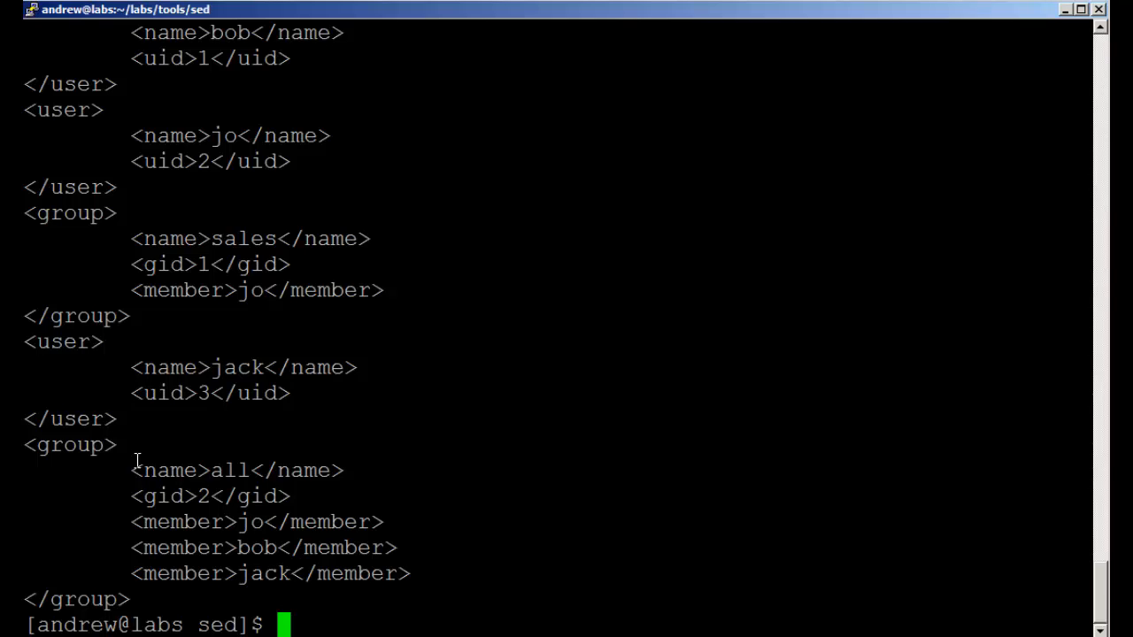
pyautogui.hotkey('ctrl', 'l')
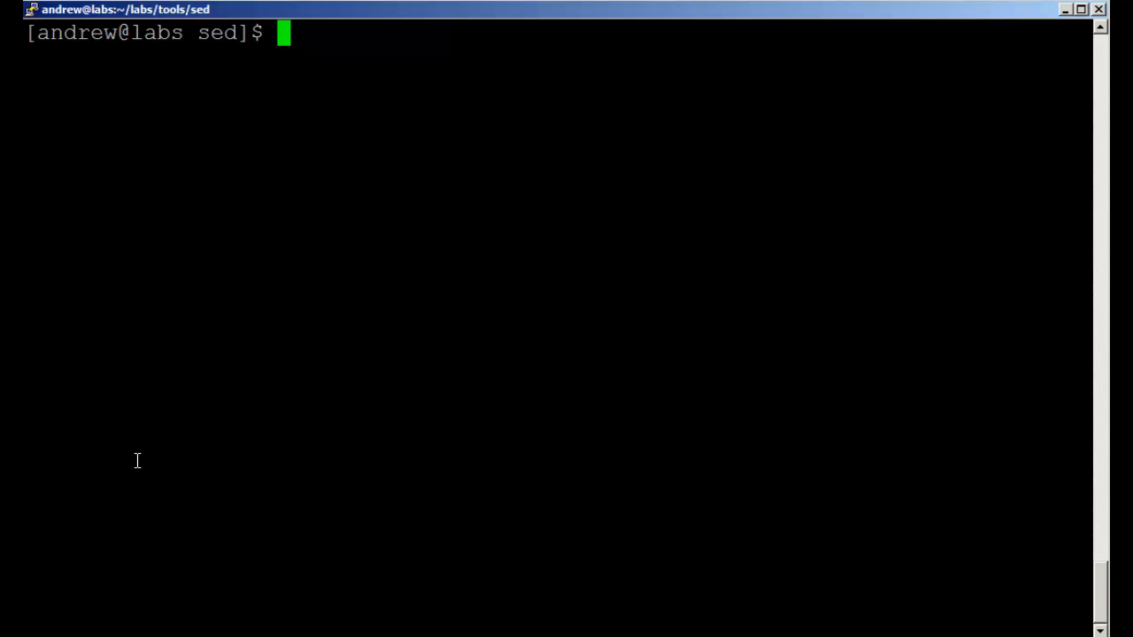
pyautogui.write('cat ')
pyautogui.write('di')
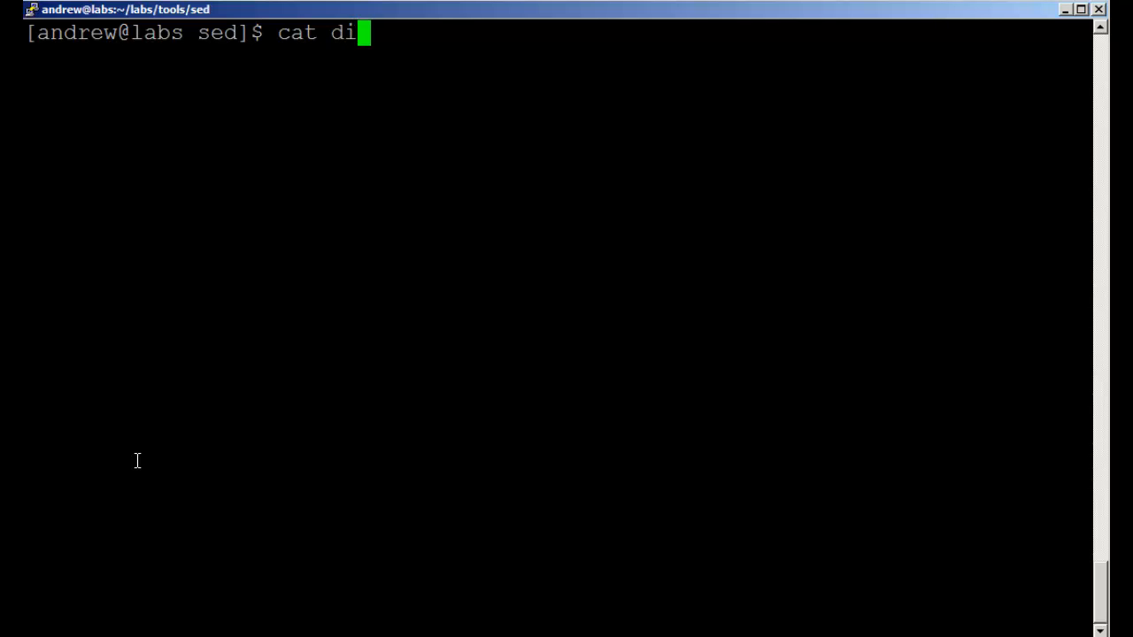
pyautogui.write('r')
pyautogui.press('BackSpace')
pyautogui.write('r')
pyautogui.press('Tab')
pyautogui.press('Return')
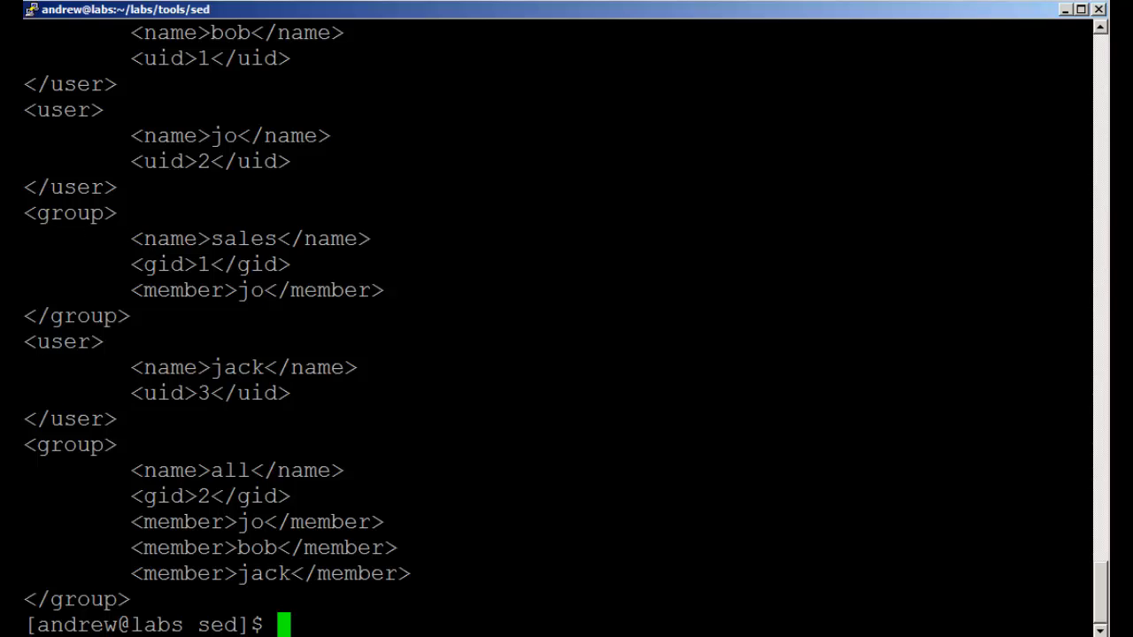
pyautogui.hotkey('ctrl', 'l')
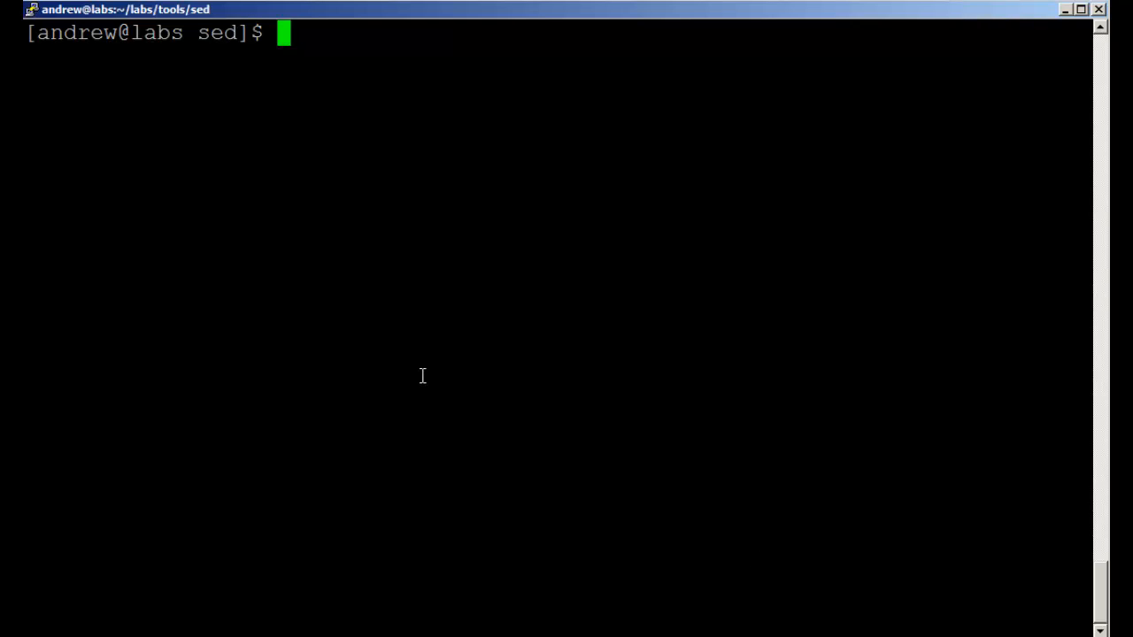
# Step: Replace the d action with s/name/groupname/ without a g flag in the recalled command
pyautogui.press('Up')
pyautogui.press('Up')
pyautogui.press('Up')
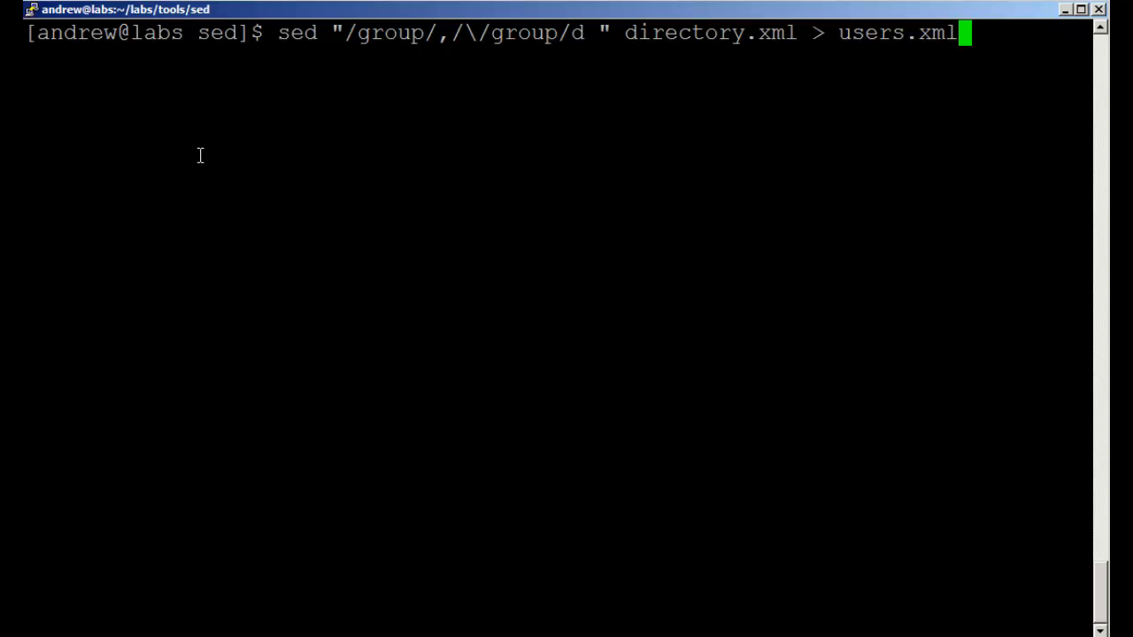
pyautogui.press('Left')
pyautogui.press('Left')
pyautogui.press('Left')
pyautogui.press('Left')
pyautogui.press('Left')
pyautogui.press('Left')
pyautogui.press('Left')
pyautogui.press('Left')
pyautogui.press('Left')
pyautogui.press('Left')
pyautogui.press('Left')
pyautogui.press('Left')
pyautogui.press('Left')
pyautogui.press('Left')
pyautogui.press('BackSpace')
pyautogui.write('s')
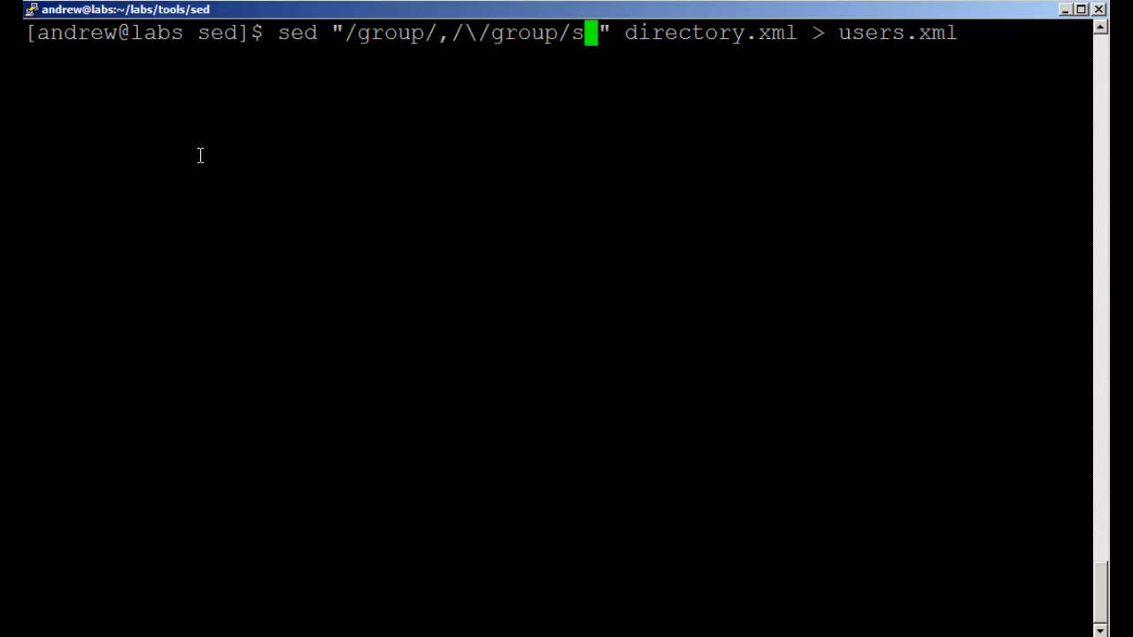
pyautogui.write('/')
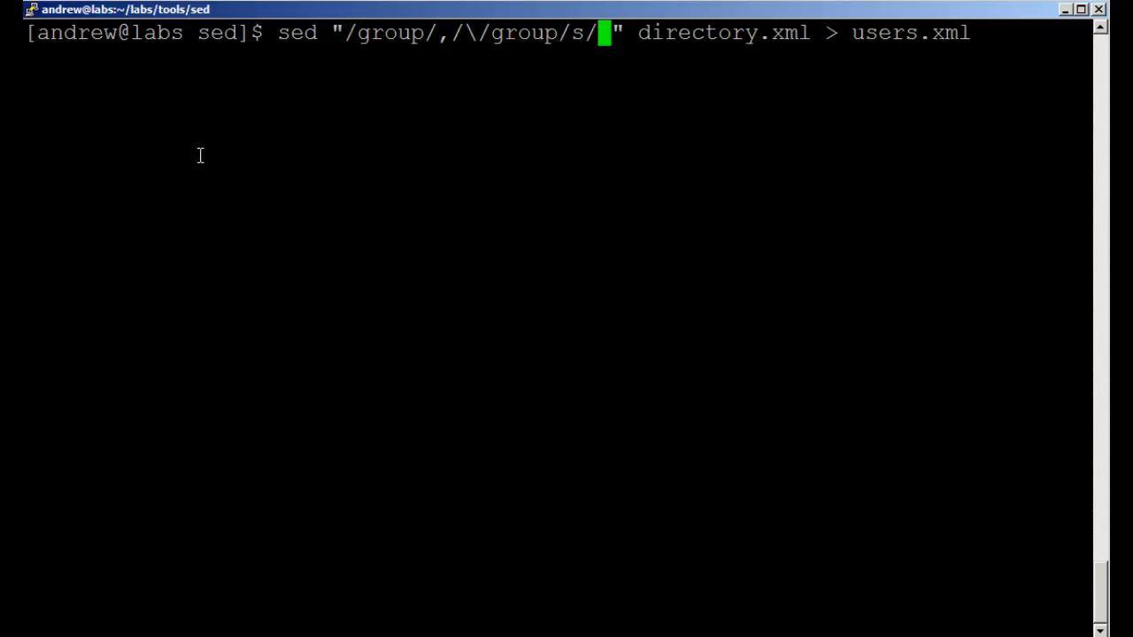
pyautogui.write('name')
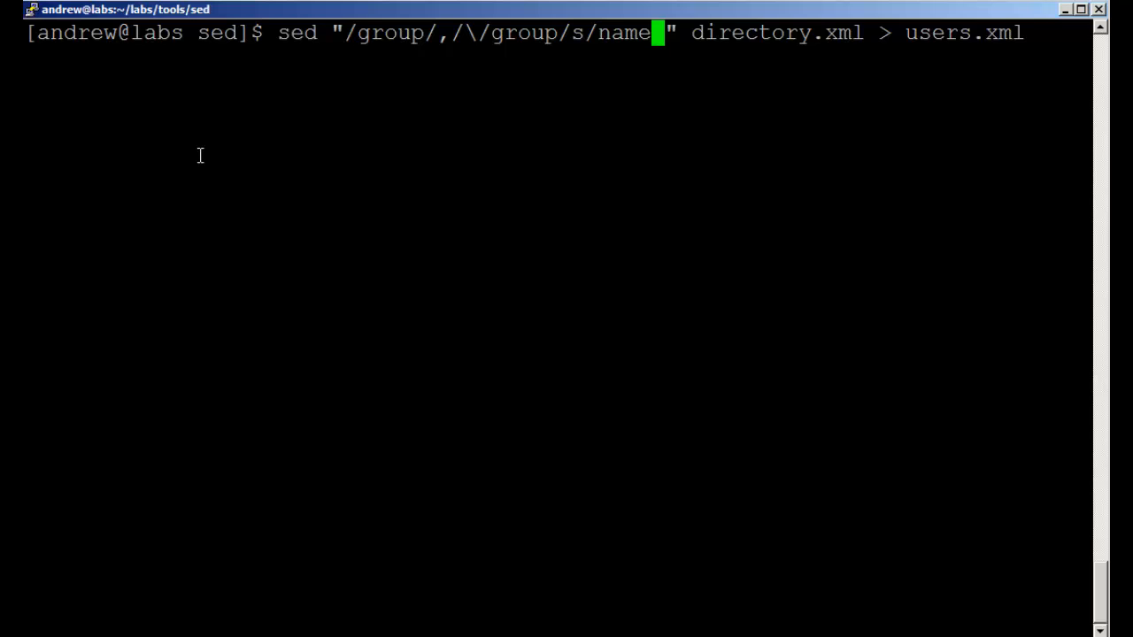
pyautogui.write('/groupname')
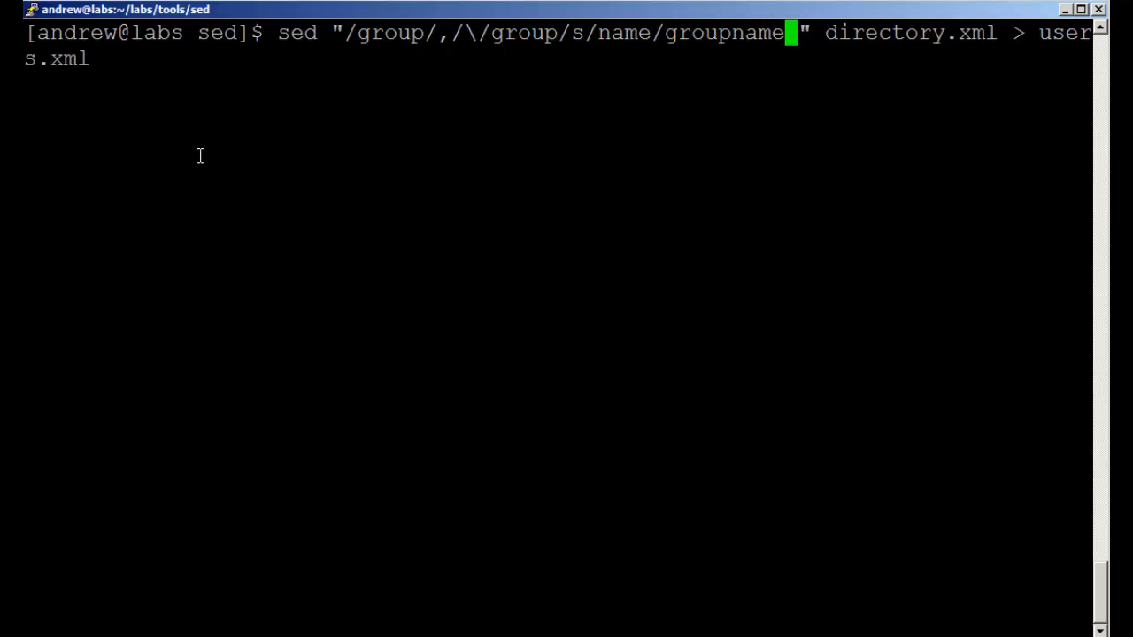
pyautogui.write('/')
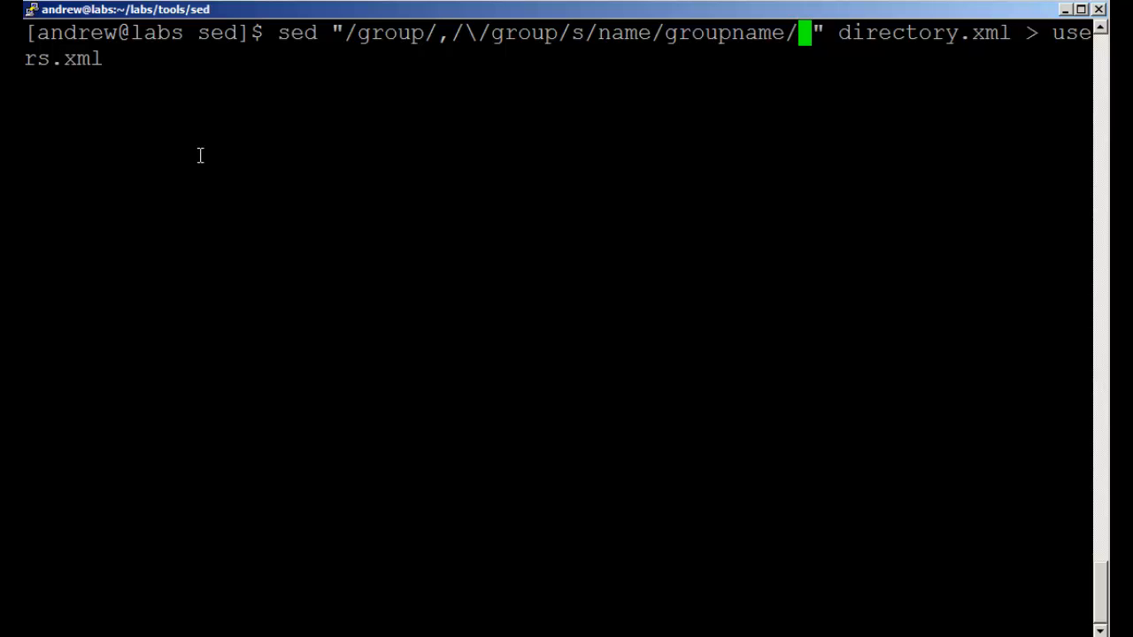
pyautogui.write('g')
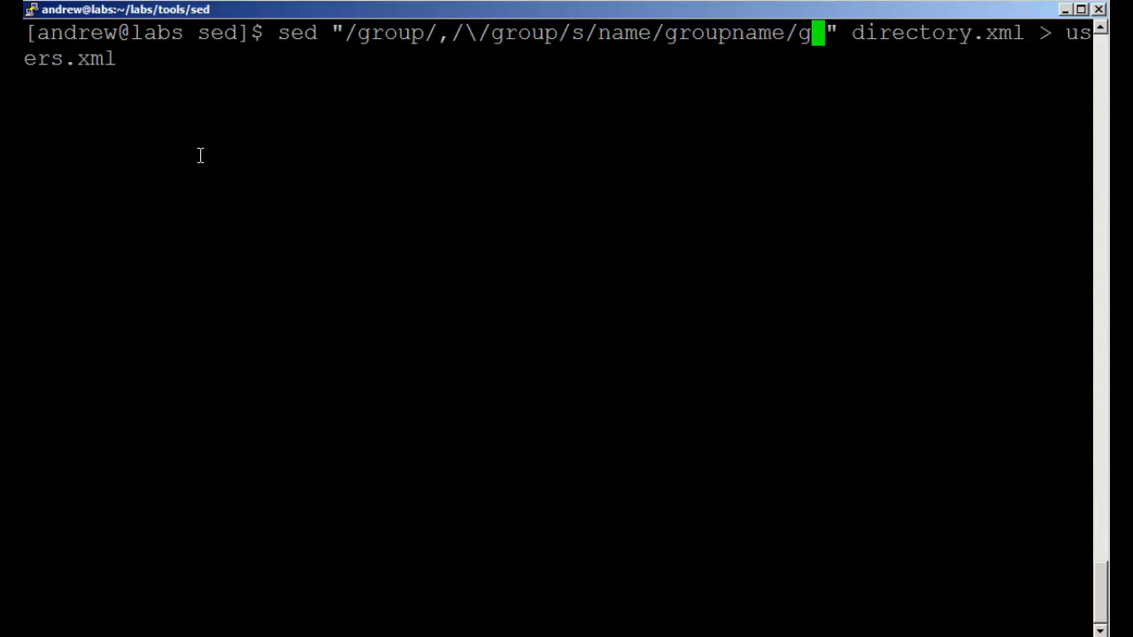
pyautogui.press('BackSpace')
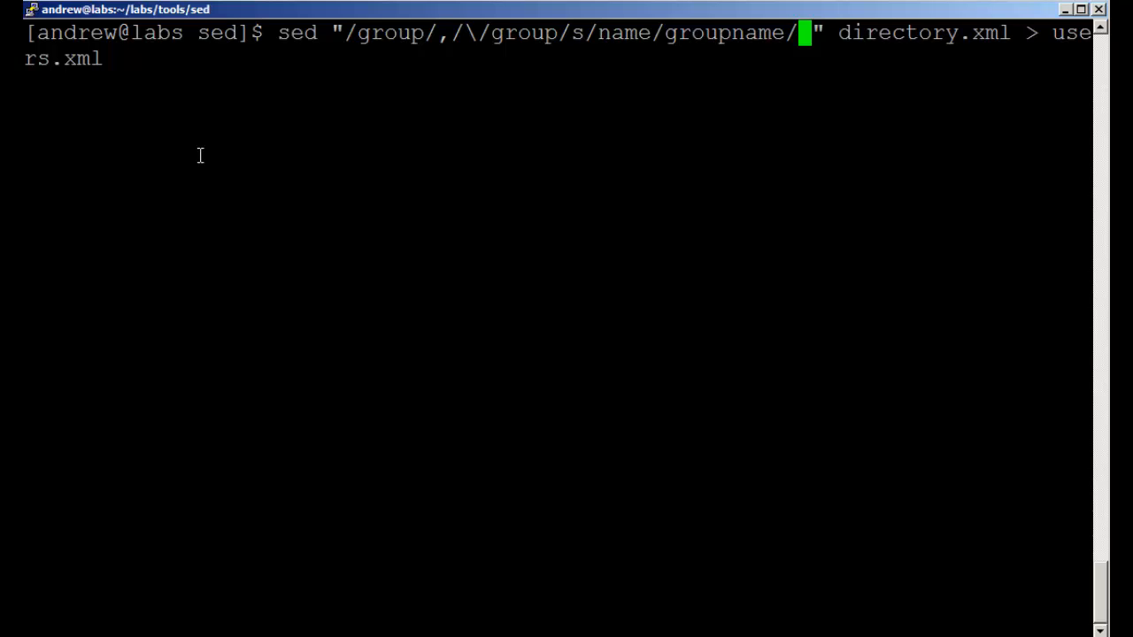
# Step: Remove the > users.xml redirection so the command targets directory.xml only
pyautogui.press('Right')
pyautogui.press('Right')
pyautogui.press('Right')
pyautogui.press('Right')
pyautogui.press('Right')
pyautogui.press('Right')
pyautogui.press('Right')
pyautogui.press('Right')
pyautogui.press('Right')
pyautogui.press('BackSpace')
pyautogui.press('BackSpace')
pyautogui.press('BackSpace')
pyautogui.press('BackSpace')
pyautogui.press('BackSpace')
pyautogui.press('BackSpace')
pyautogui.press('BackSpace')
pyautogui.press('BackSpace')
pyautogui.press('BackSpace')
pyautogui.press('BackSpace')
pyautogui.press('BackSpace')
pyautogui.press('BackSpace')
# Step: Run sed "/group/,/\/group/s/name/groupname/" directory.xml, renaming only opening name tags in groups
pyautogui.press('Return')
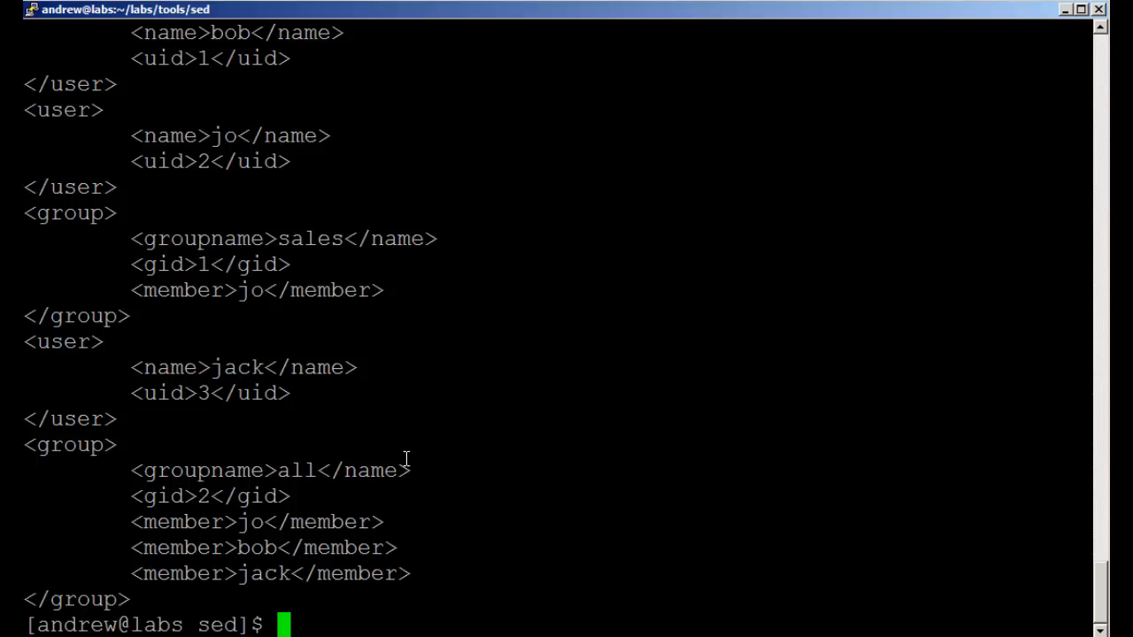
# Step: Rerun the substitution with the g flag so closing name tags in groups become groupname too
pyautogui.hotkey('ctrl', 'l')
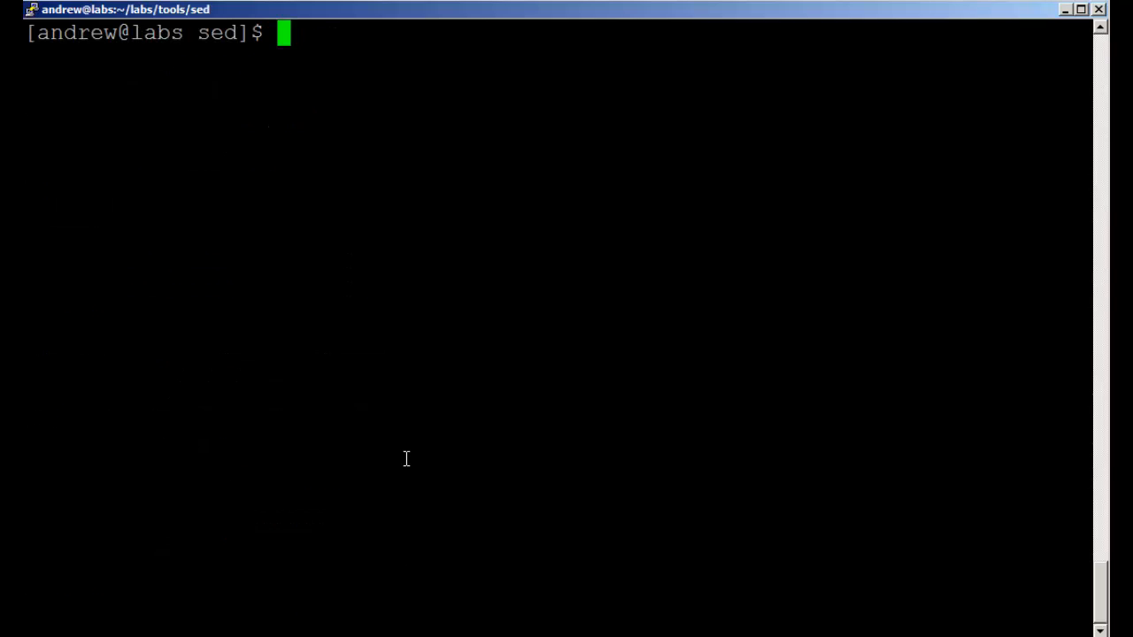
pyautogui.press('Up')
pyautogui.press('Left')
pyautogui.press('Left')
pyautogui.press('Left')
pyautogui.press('Left')
pyautogui.press('Left')
pyautogui.press('Left')
pyautogui.press('Left')
pyautogui.press('Left')
pyautogui.press('Left')
pyautogui.press('Left')
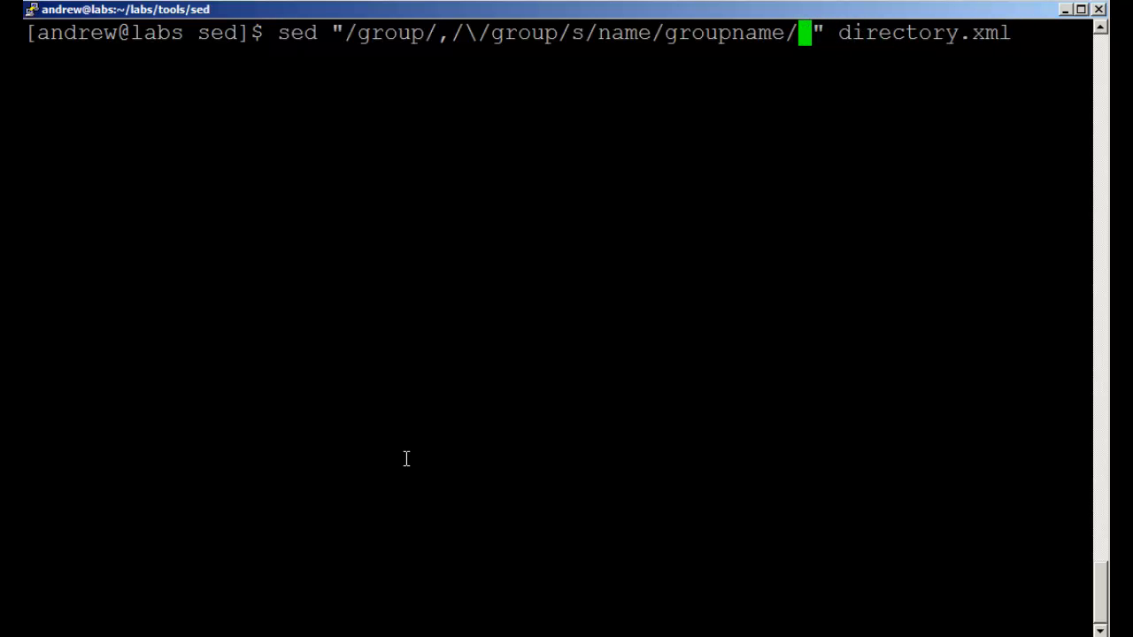
pyautogui.write('g')
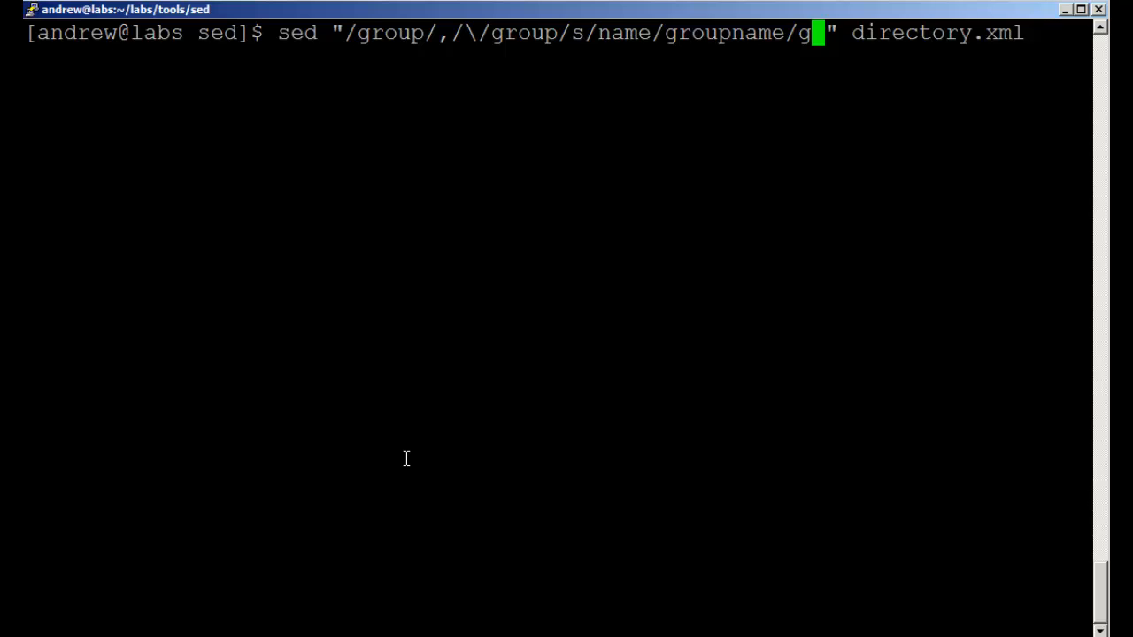
pyautogui.press('Return')
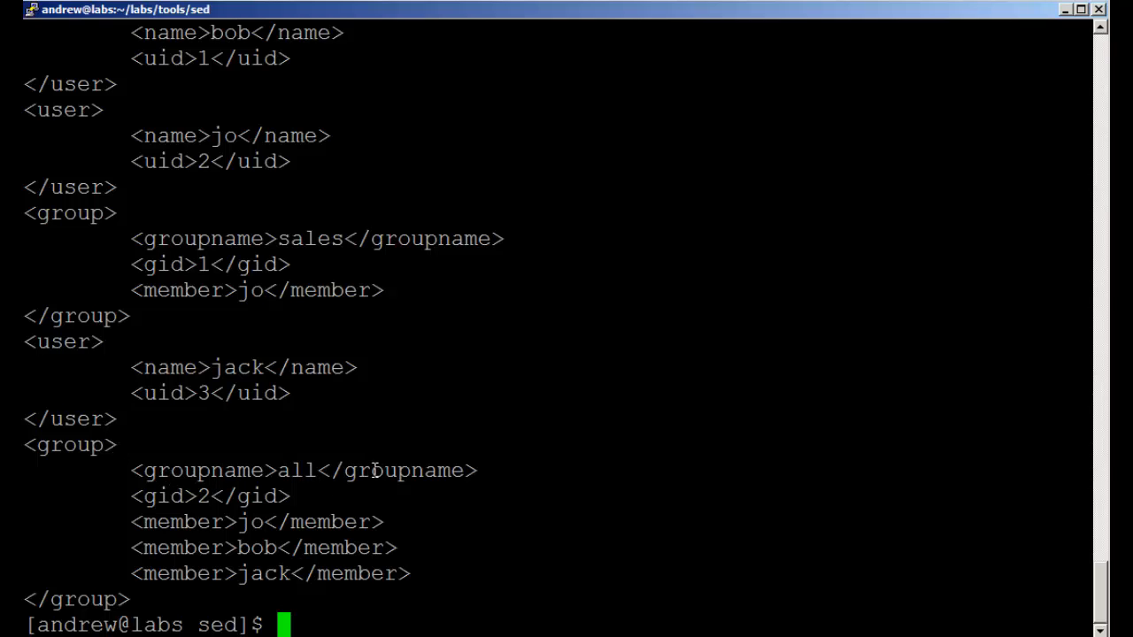
# Step: Run the groupname substitution with sed -i to rewrite directory.xml in place
pyautogui.hotkey('ctrl', 'l')
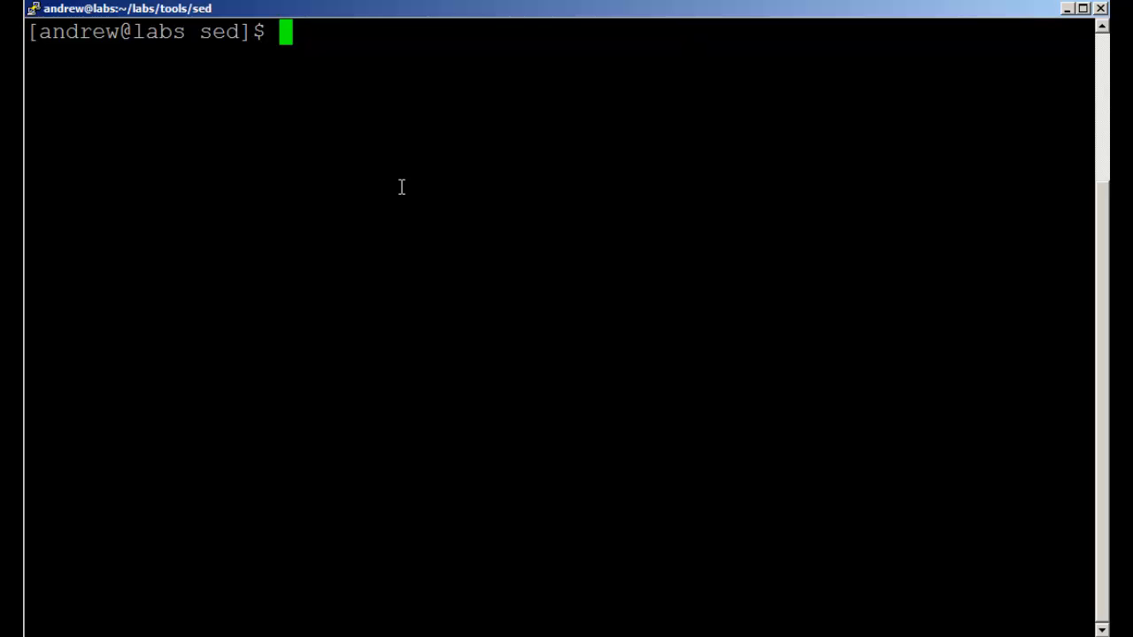
pyautogui.press('Up')
pyautogui.press('Up')
pyautogui.press('Up')
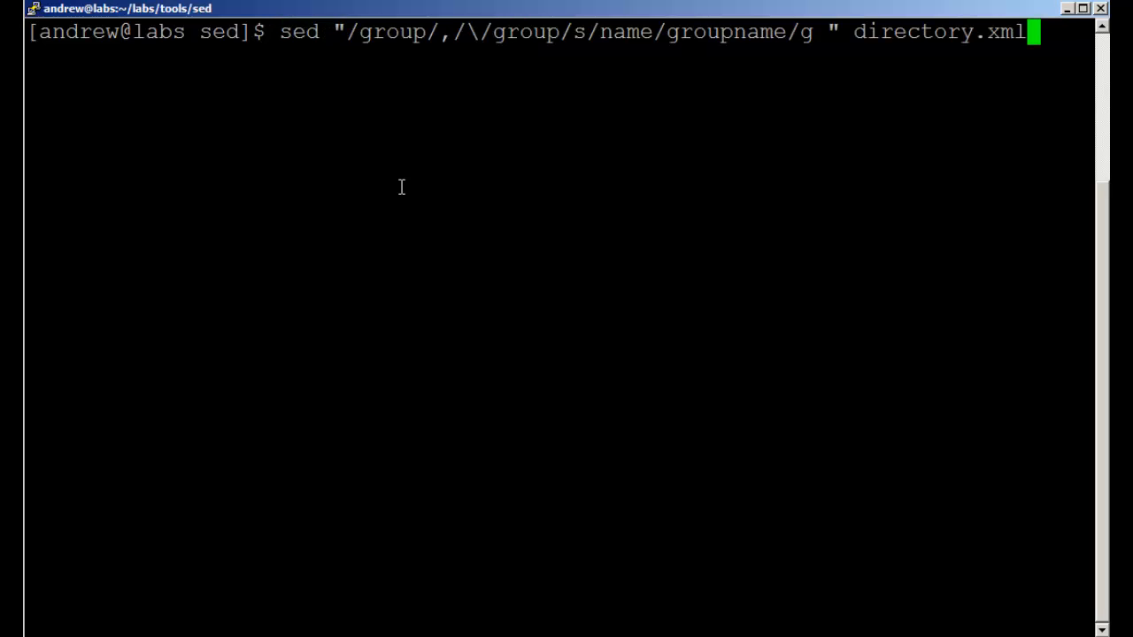
pyautogui.press('Left')
pyautogui.press('Left')
pyautogui.press('Left')
pyautogui.press('Left')
pyautogui.press('Left')
pyautogui.press('Left')
pyautogui.press('Left')
pyautogui.press('Left')
pyautogui.press('Left')
pyautogui.press('Left')
pyautogui.press('Left')
pyautogui.press('Left')
pyautogui.press('Left')
pyautogui.press('Left')
pyautogui.press('Left')
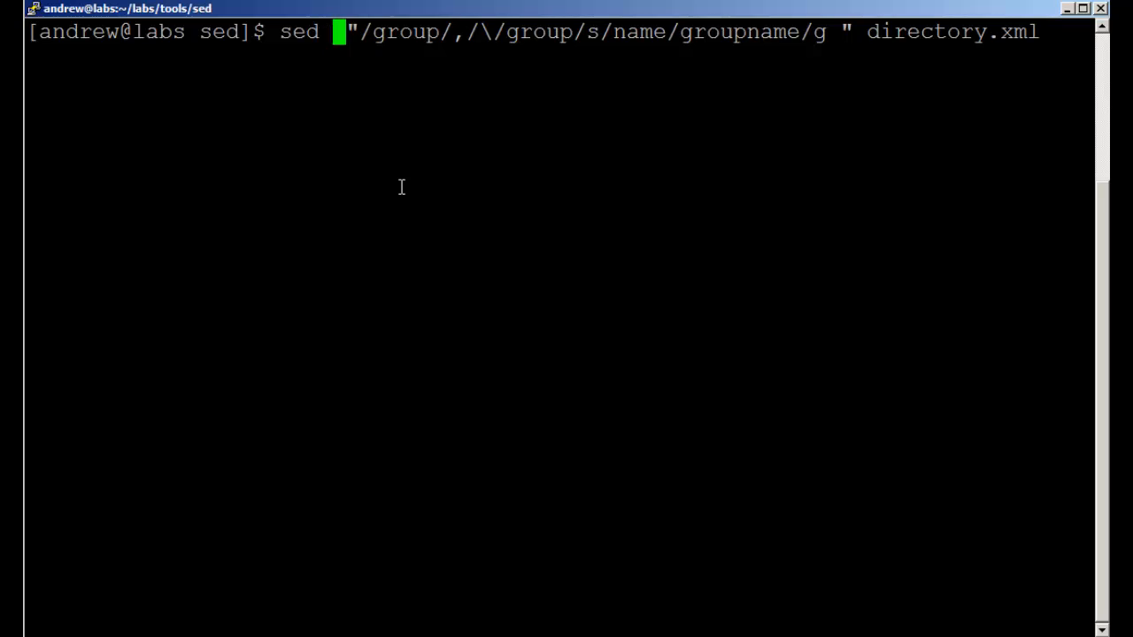
pyautogui.write('-i')
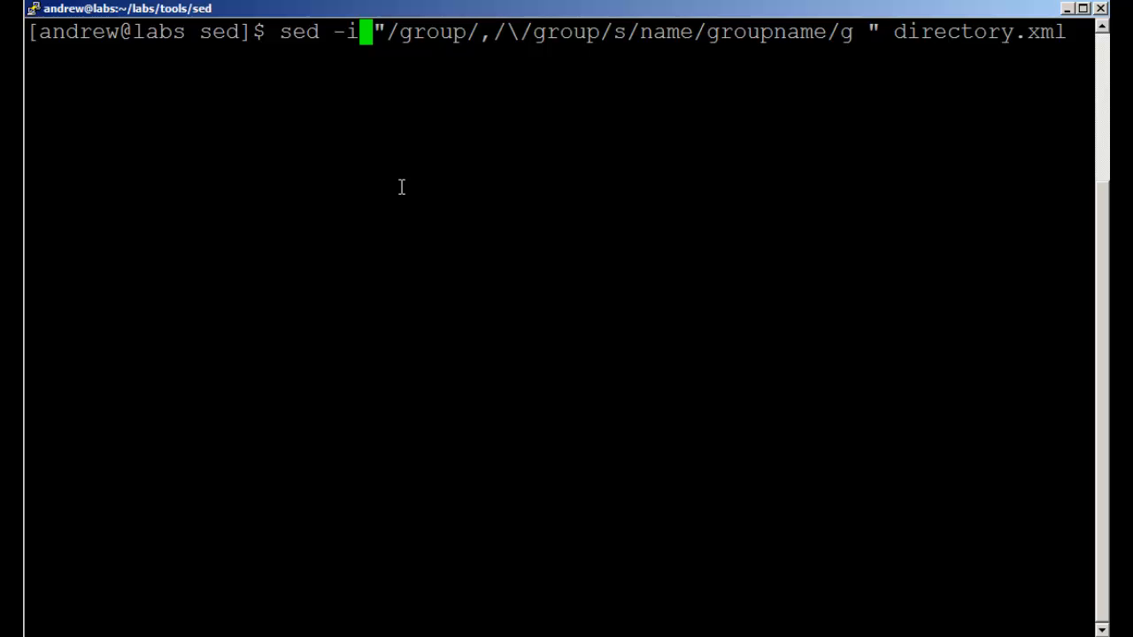
pyautogui.press('Return')
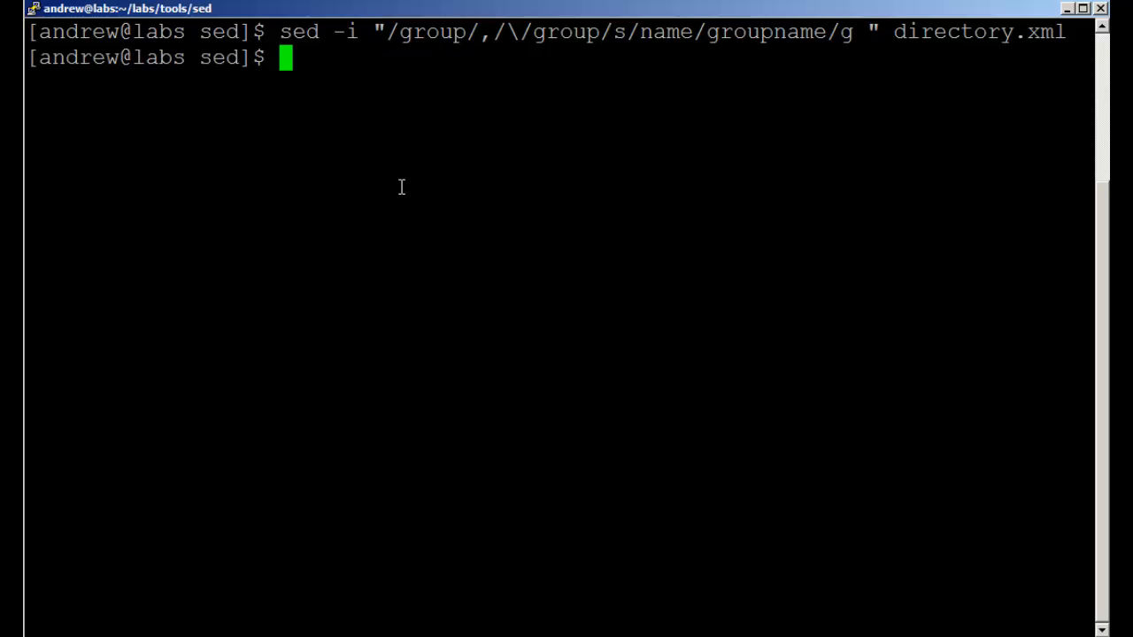
pyautogui.write('cat dir')
# Step: Show directory.xml with cat, confirming groupname tags in both group blocks
pyautogui.press('Tab')
pyautogui.press('Return')
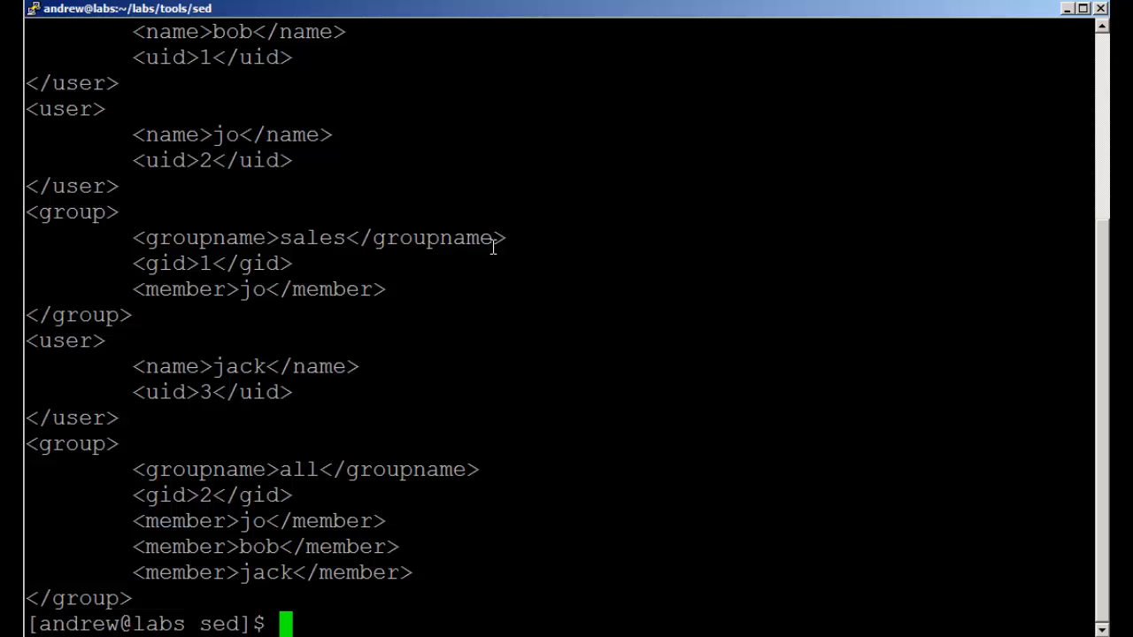
# Step: Clear the terminal screen, leaving an empty shell prompt
pyautogui.hotkey('ctrl', 'l')
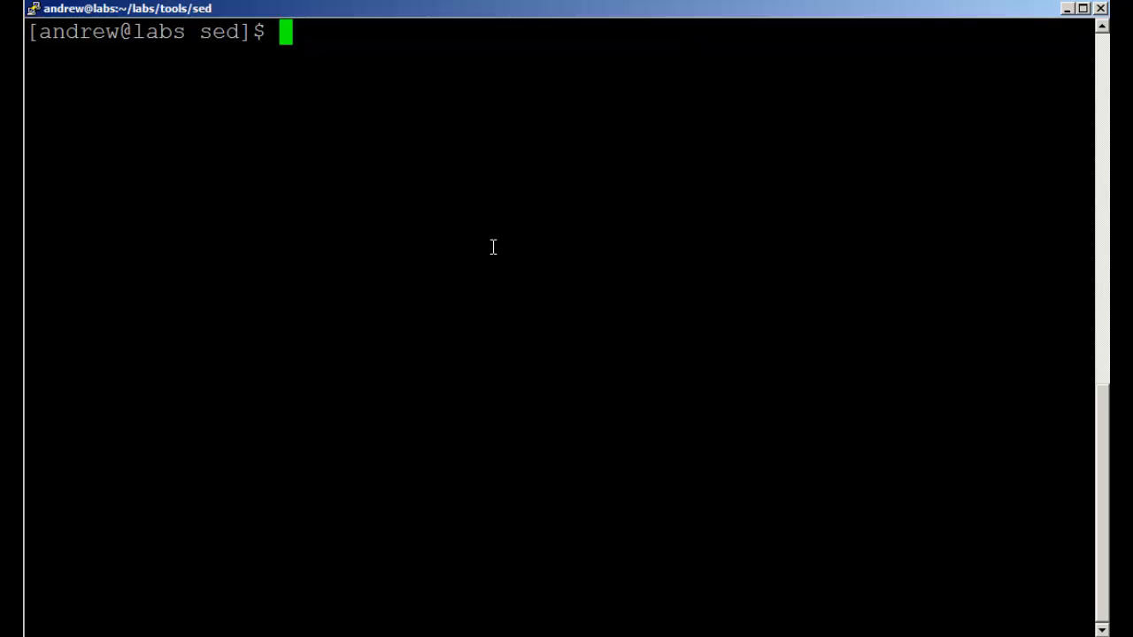